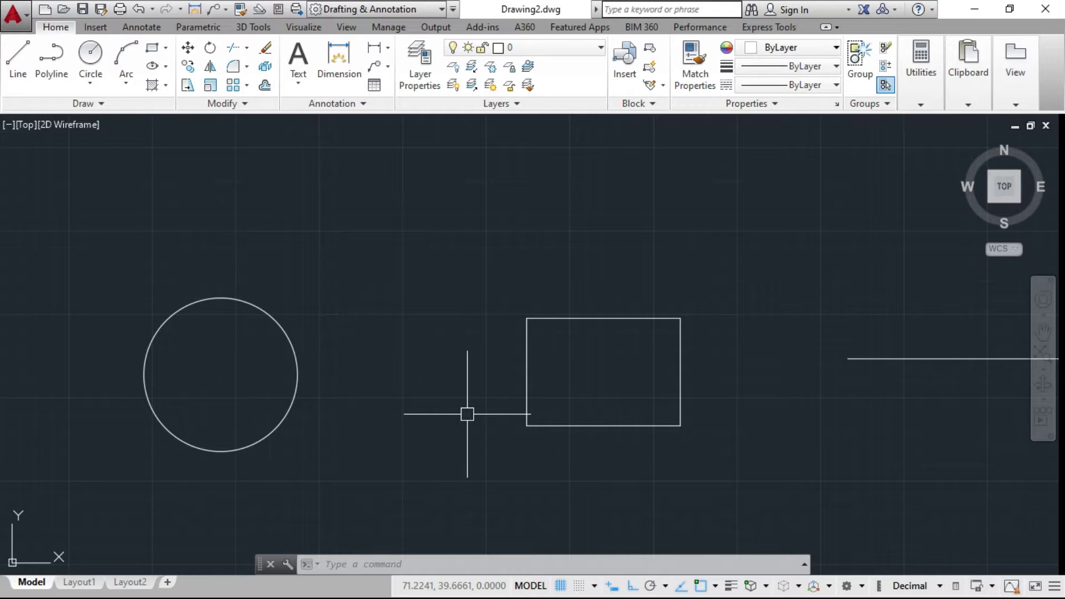
Start the Move command with the M alias, then cancel it.
scroll(280, 427, down, 2)
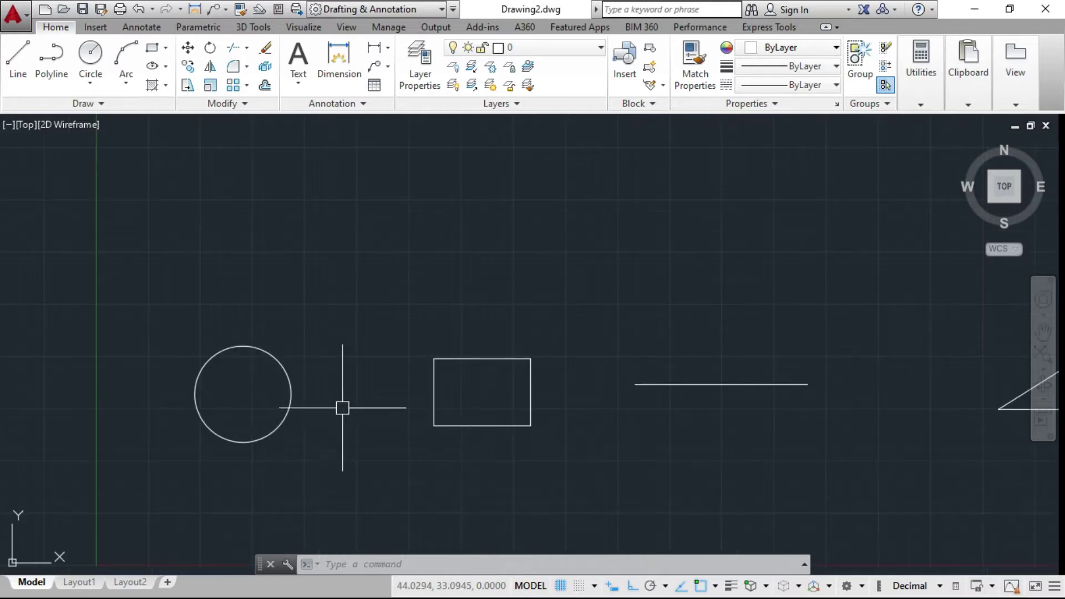
scroll(241, 432, down, 2)
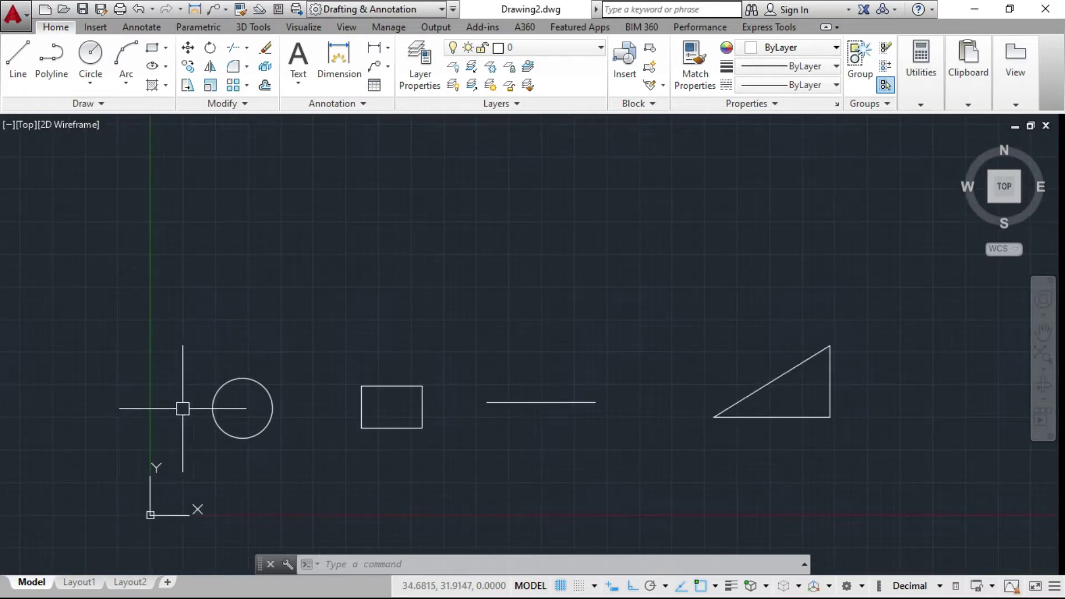
scroll(225, 395, up, 3)
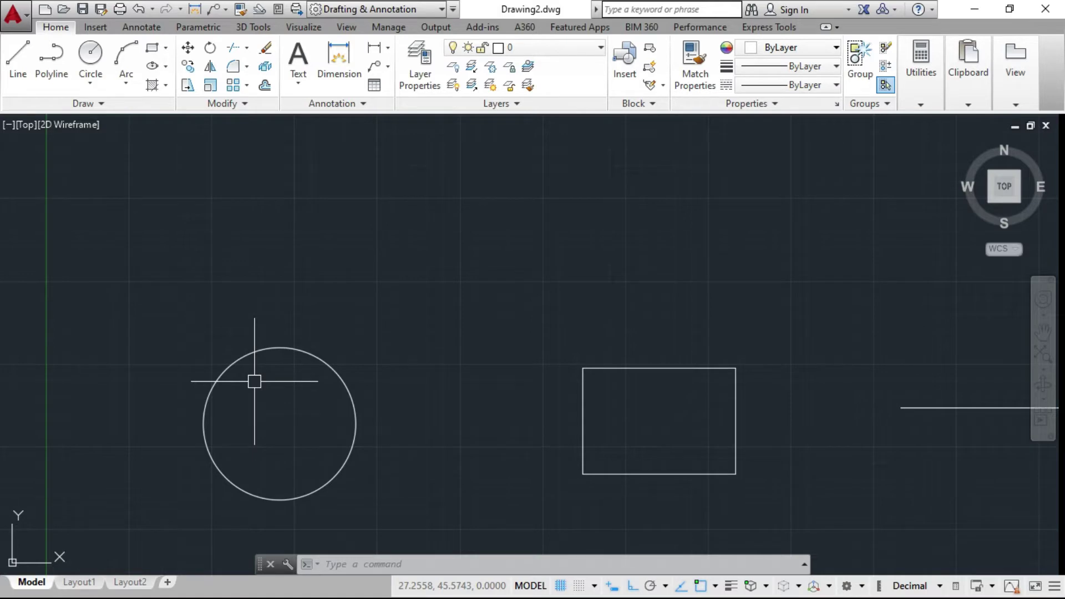
scroll(255, 381, up, 2)
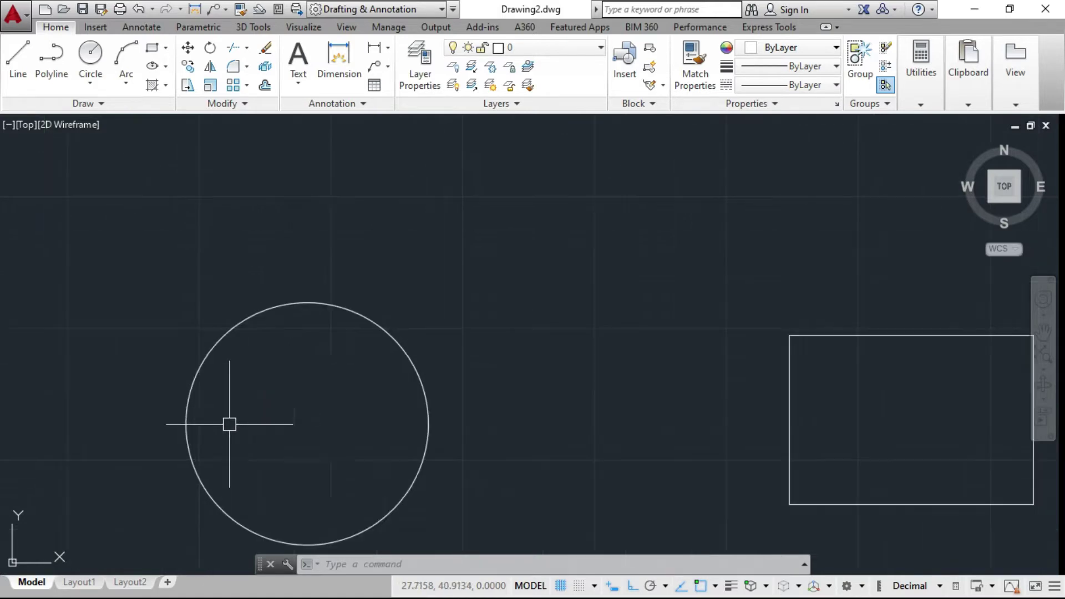
scroll(257, 343, down, 2)
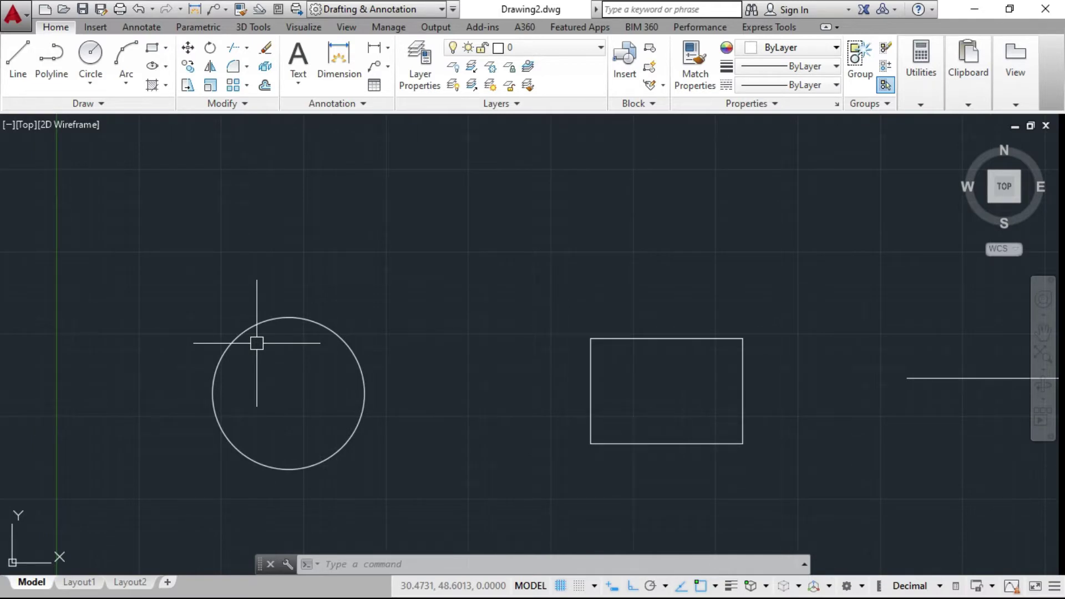
text(m)
key(Return)
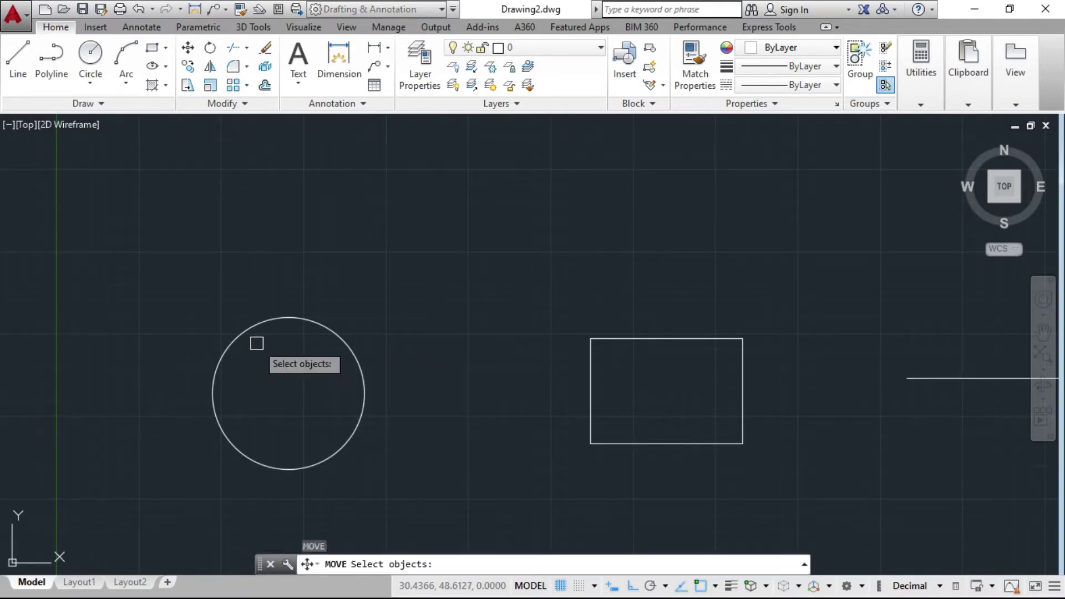
key(Escape)
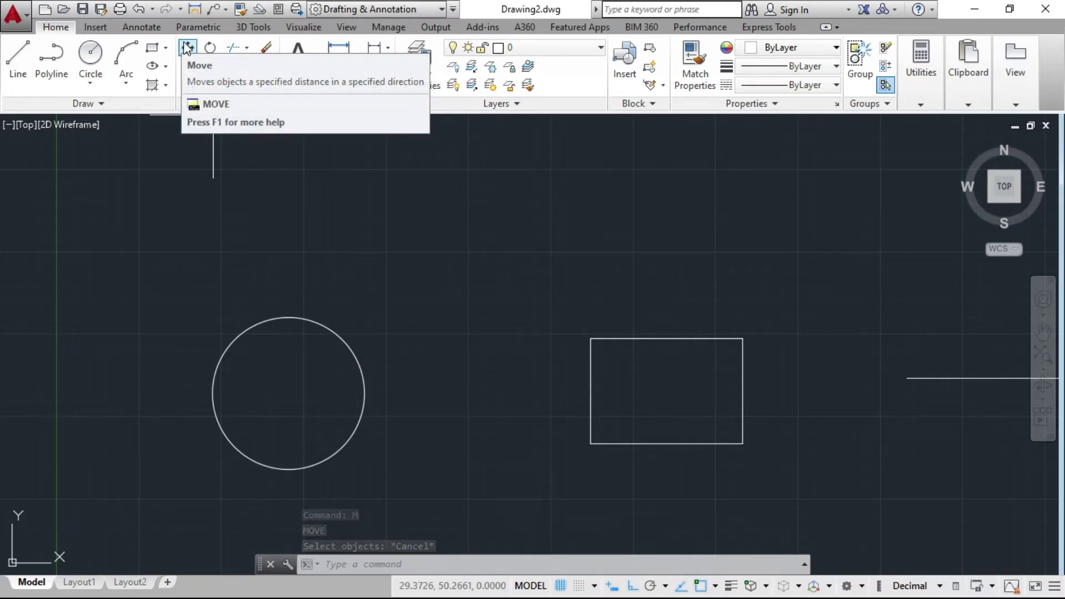
Try Move from the Modify panel on the circle, then cancel it.
click(189, 54)
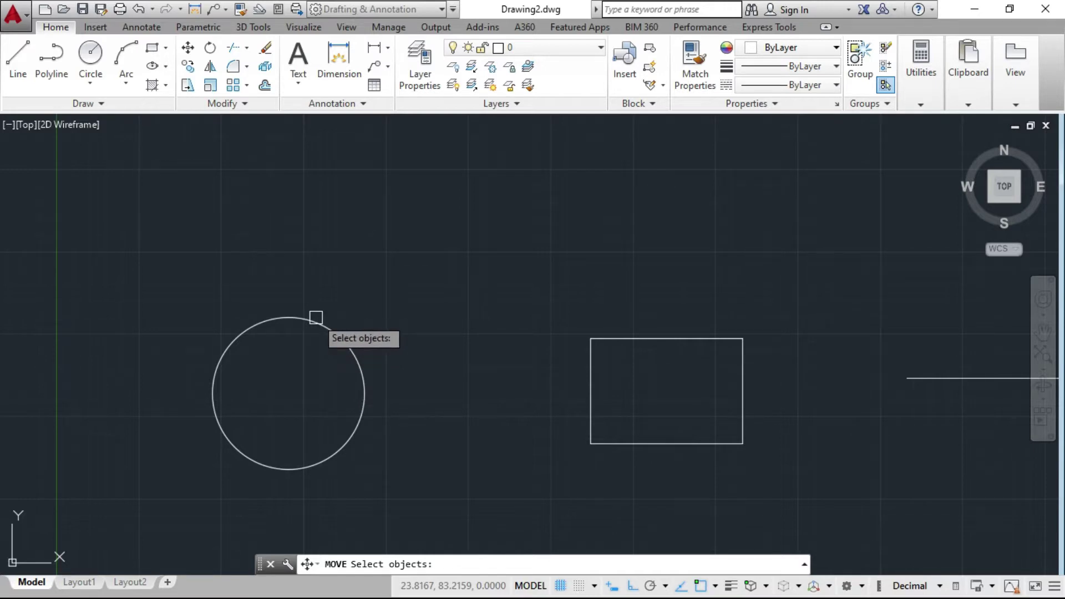
click(305, 320)
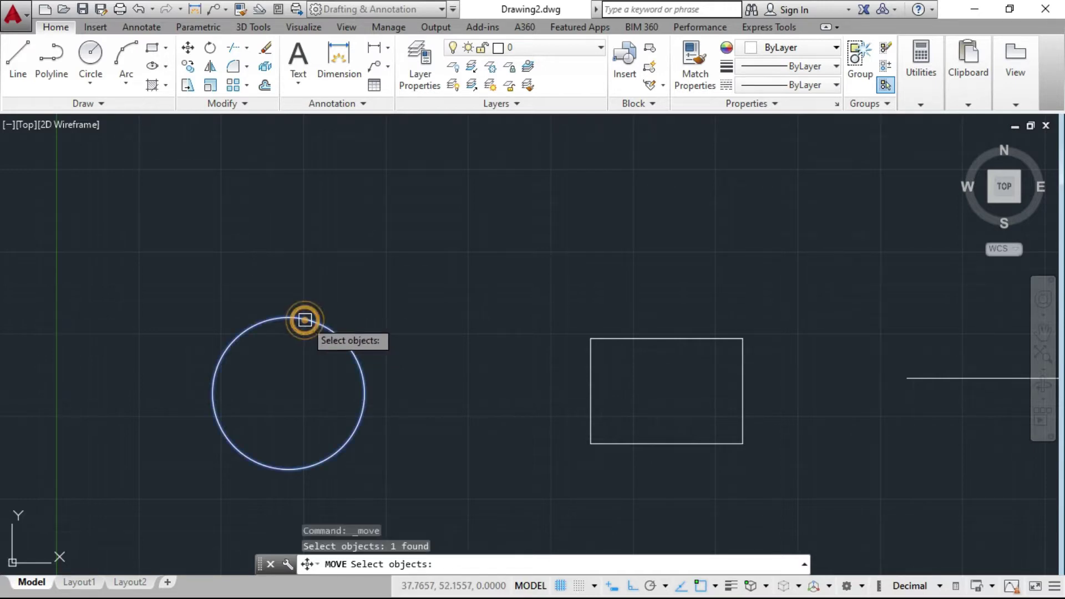
key(Escape)
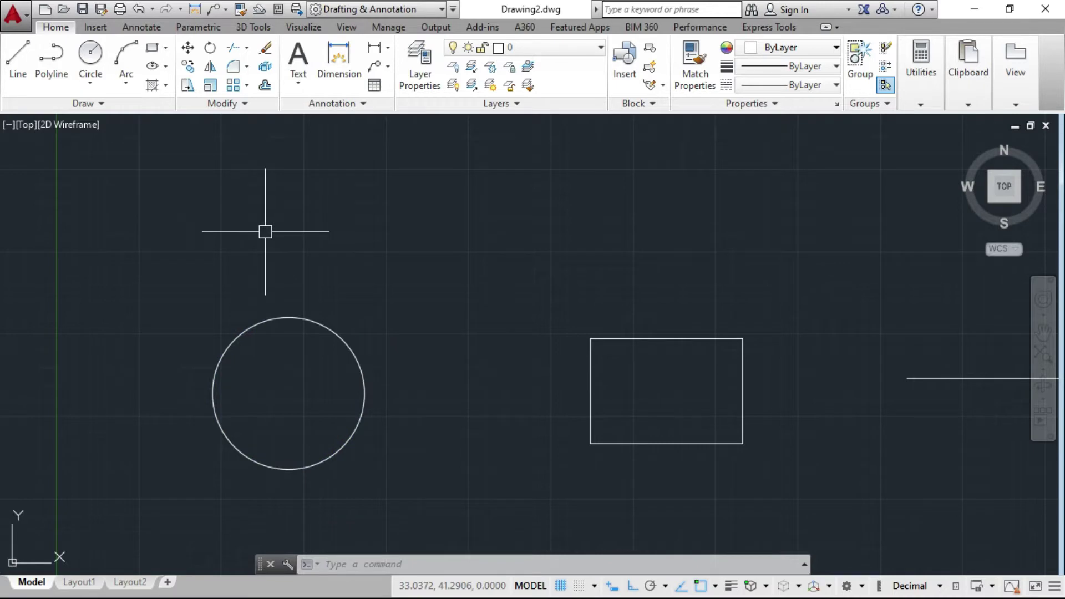
click(267, 320)
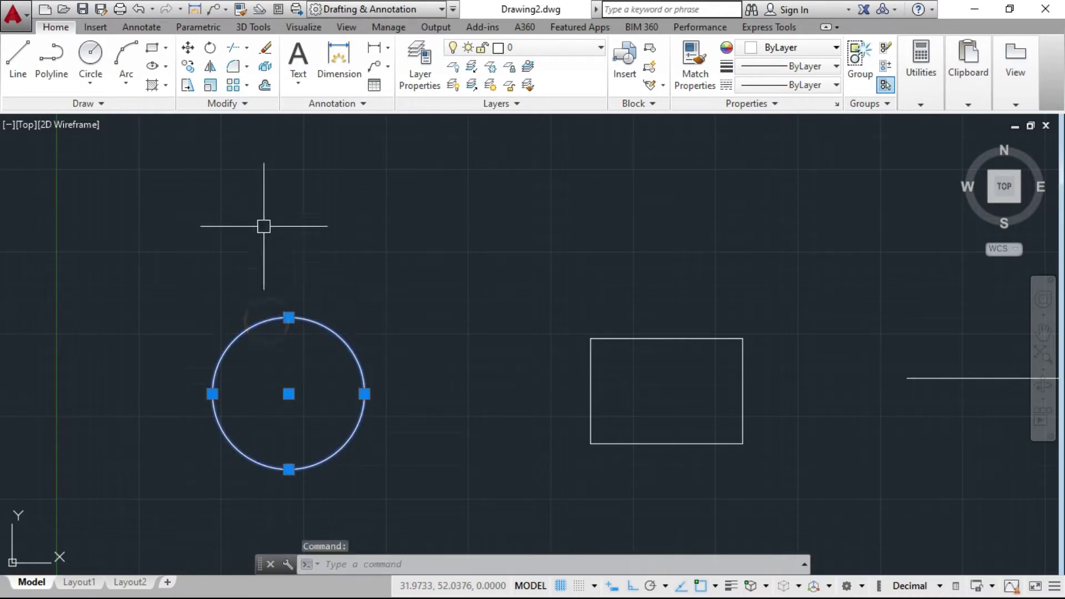
click(190, 49)
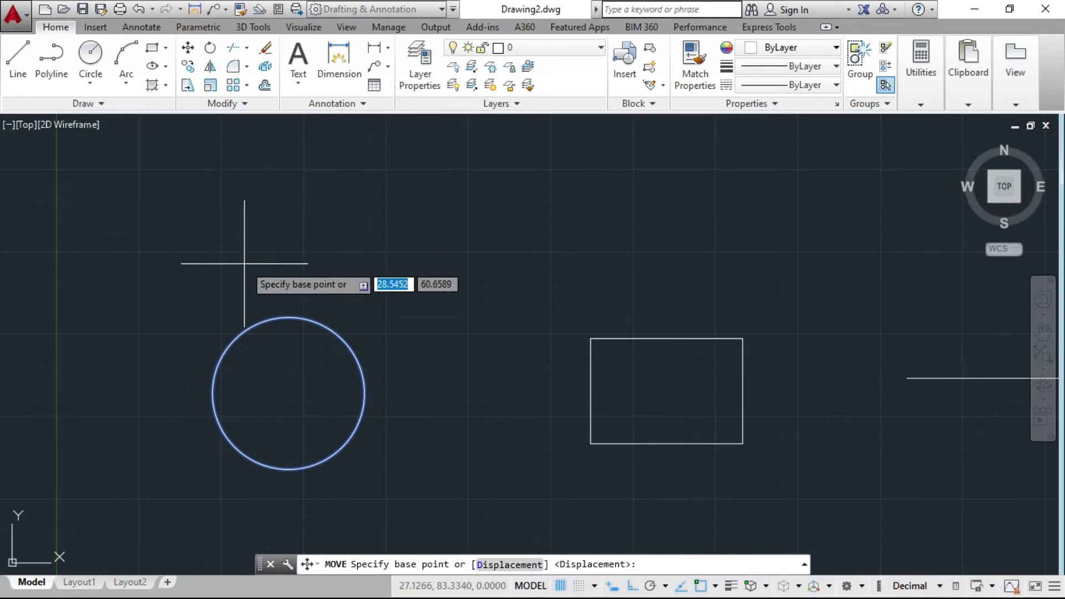
key(Escape)
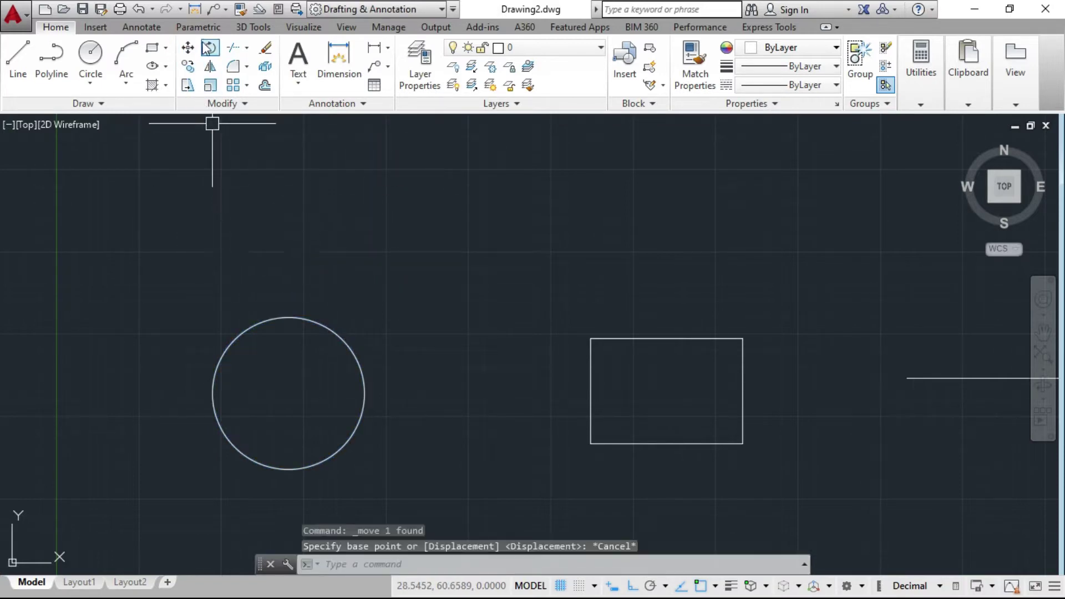
Restart Move with M and select the circle as the object to move.
text(m)
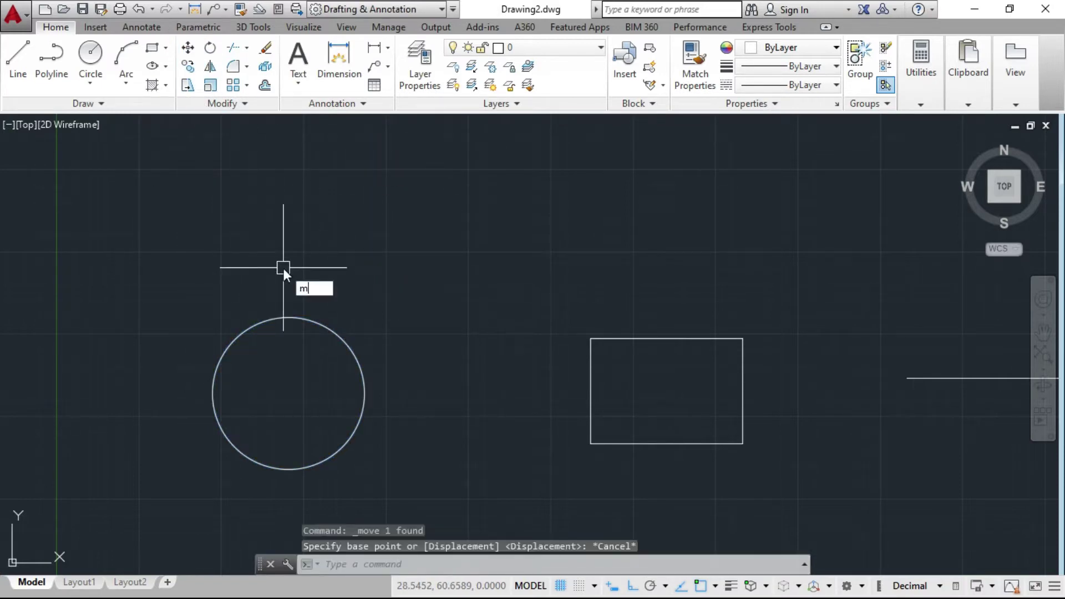
key(Return)
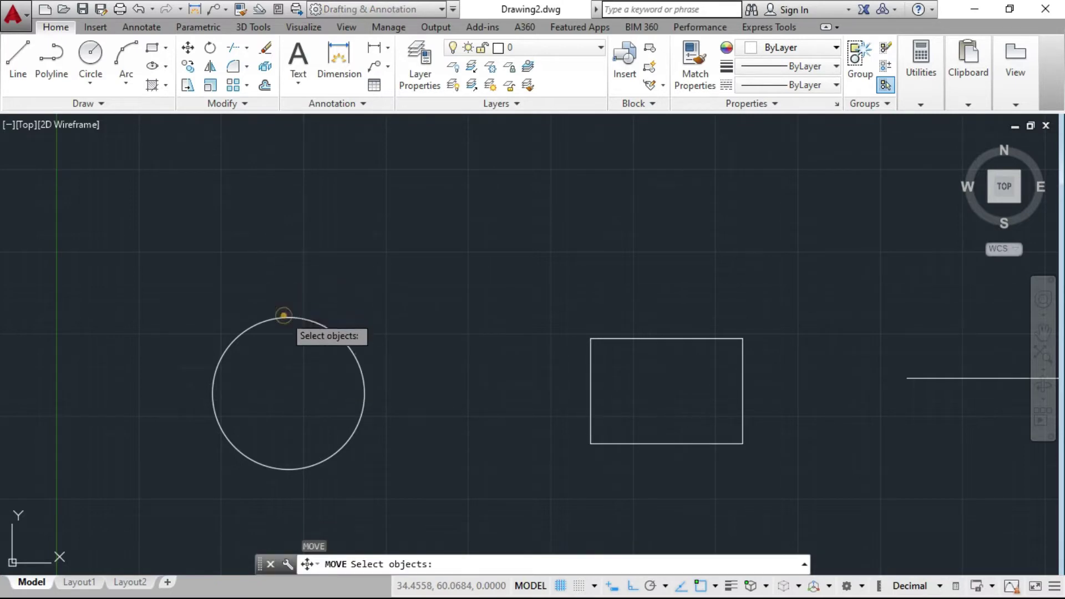
click(284, 315)
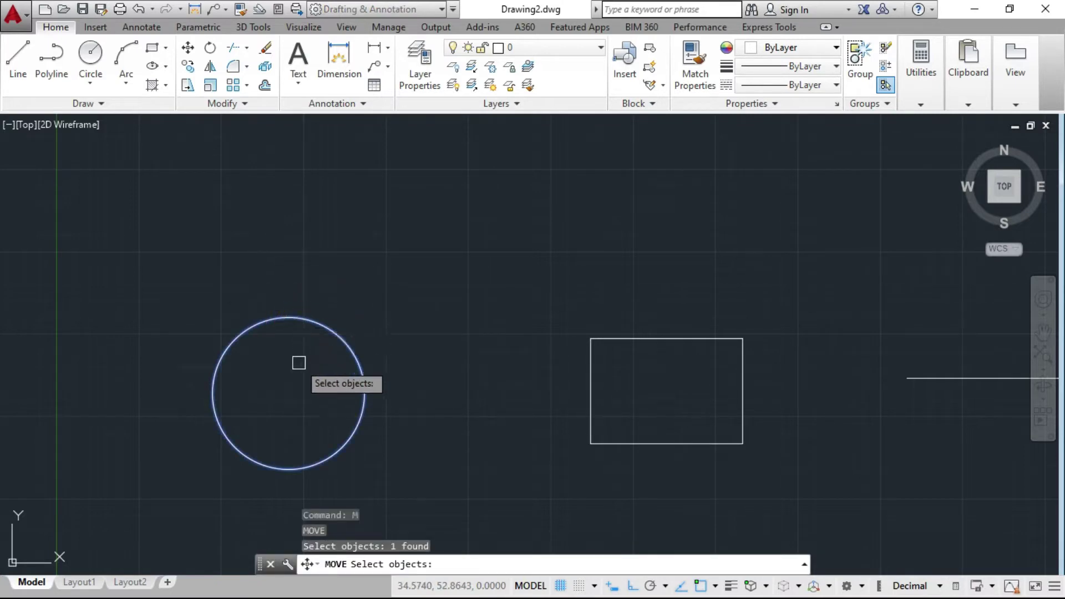
key(Return)
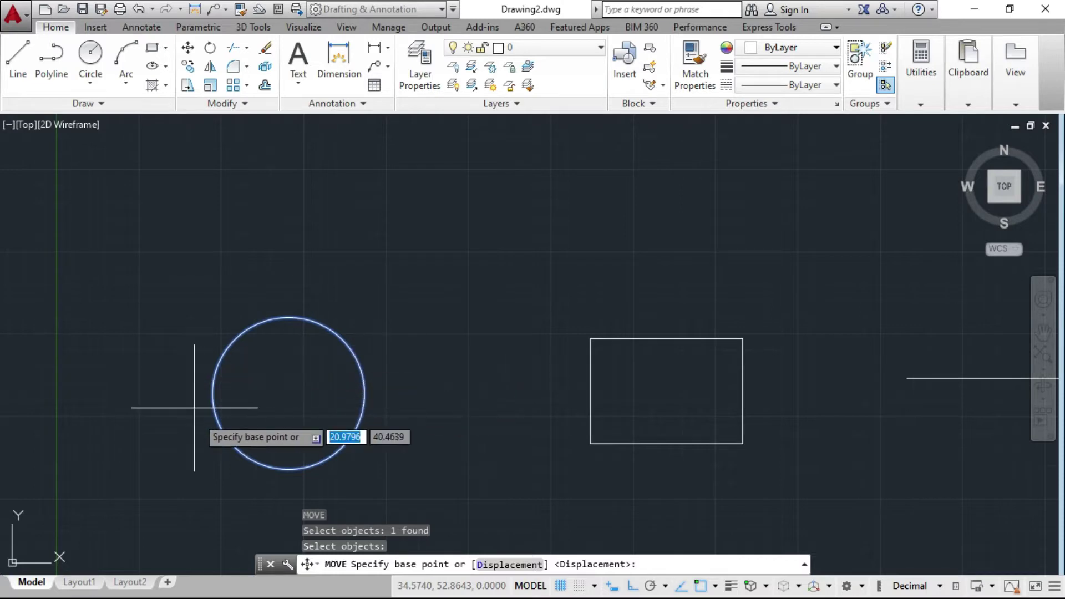
scroll(291, 394, down, 2)
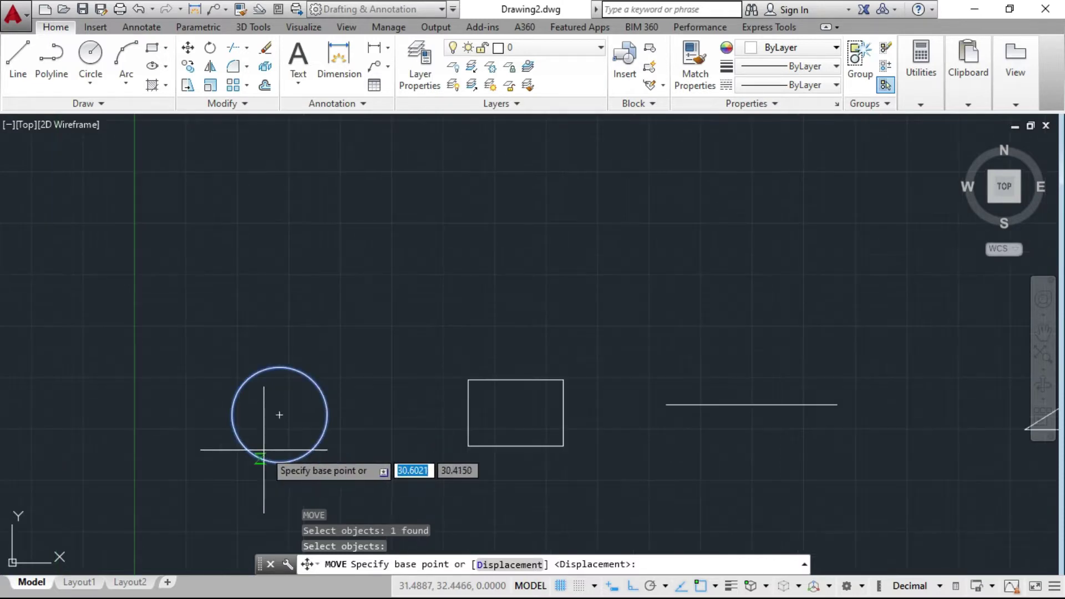
scroll(297, 397, up, 2)
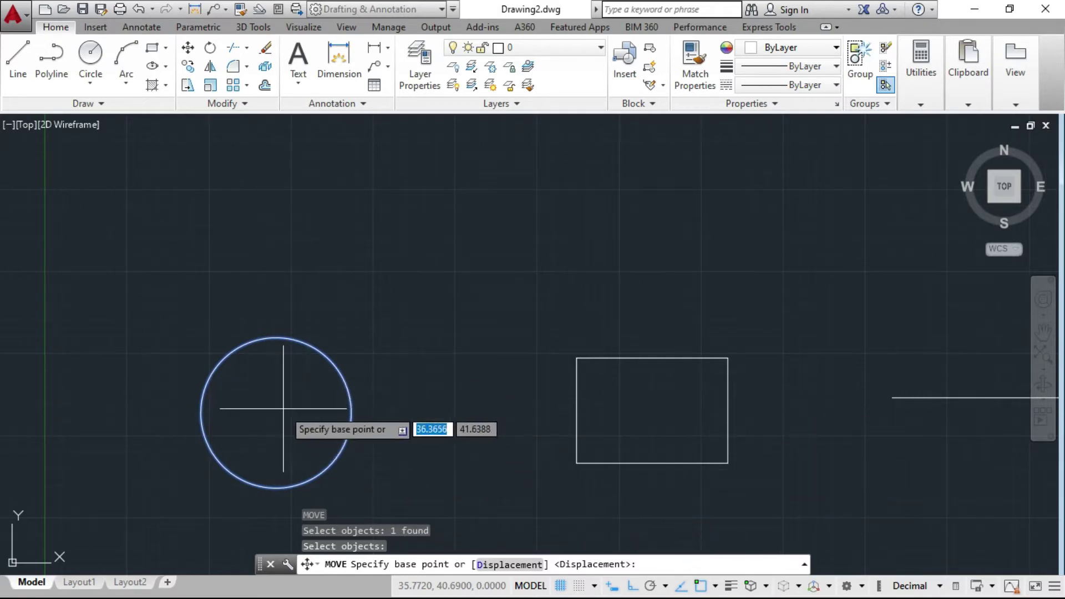
scroll(285, 419, down, 2)
scroll(286, 419, up, 3)
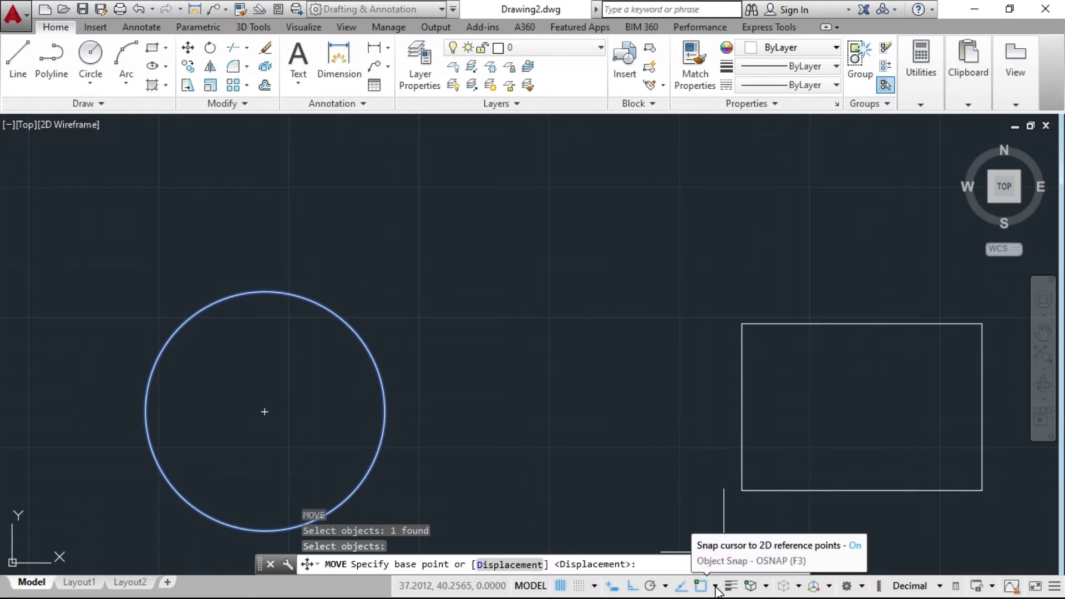
click(715, 590)
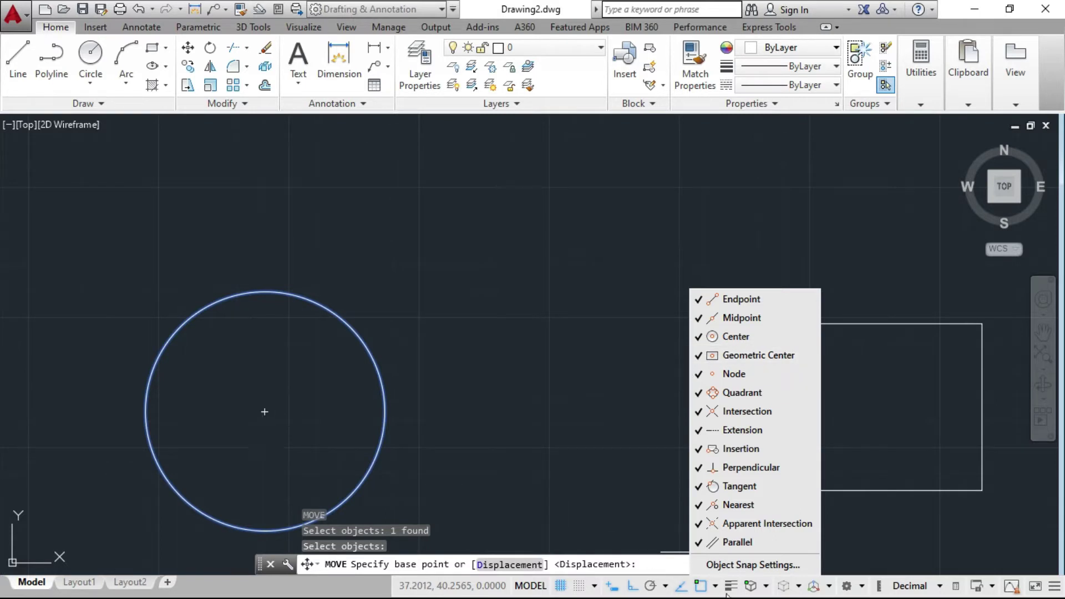
click(722, 591)
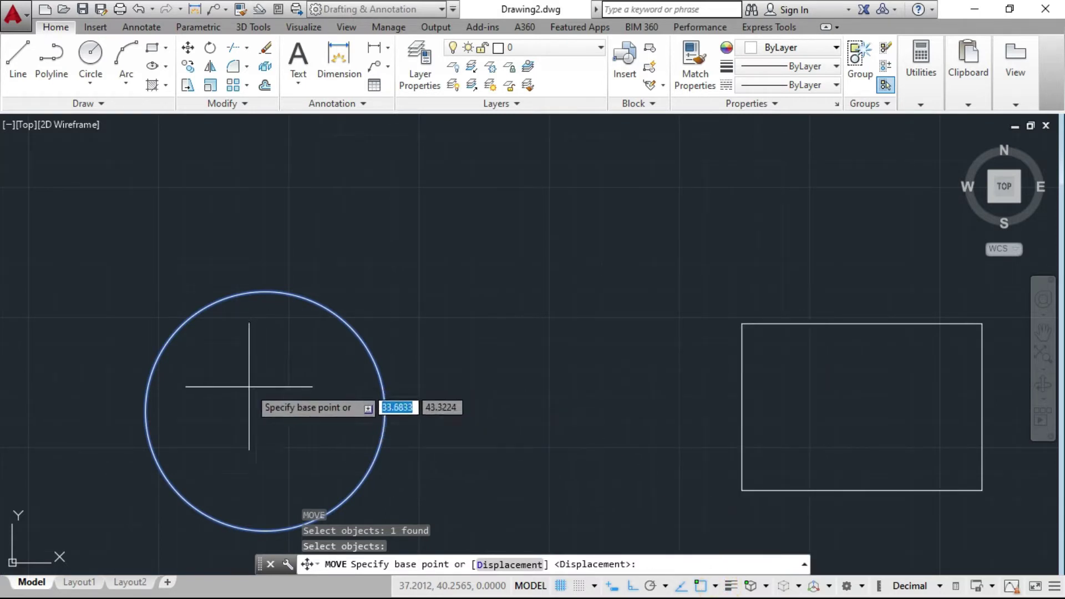
click(265, 411)
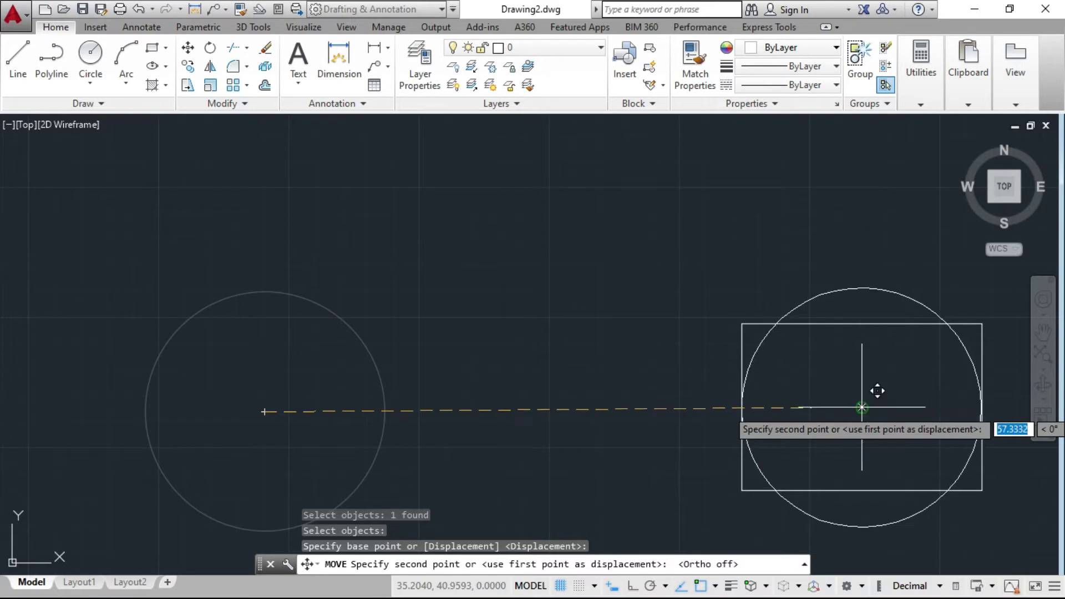
click(863, 409)
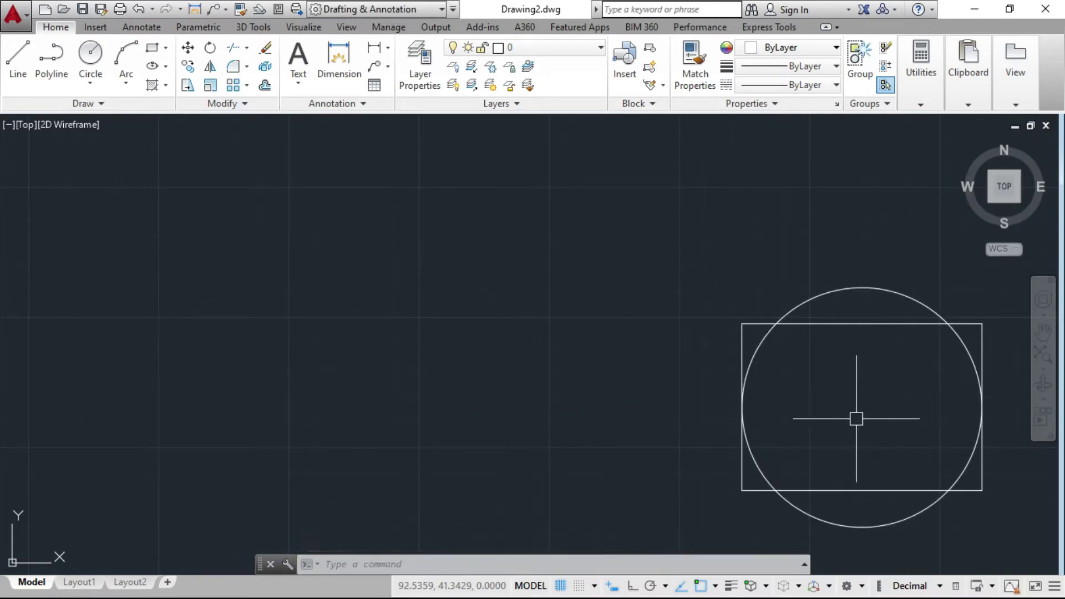
key(ctrl+z)
key(Escape)
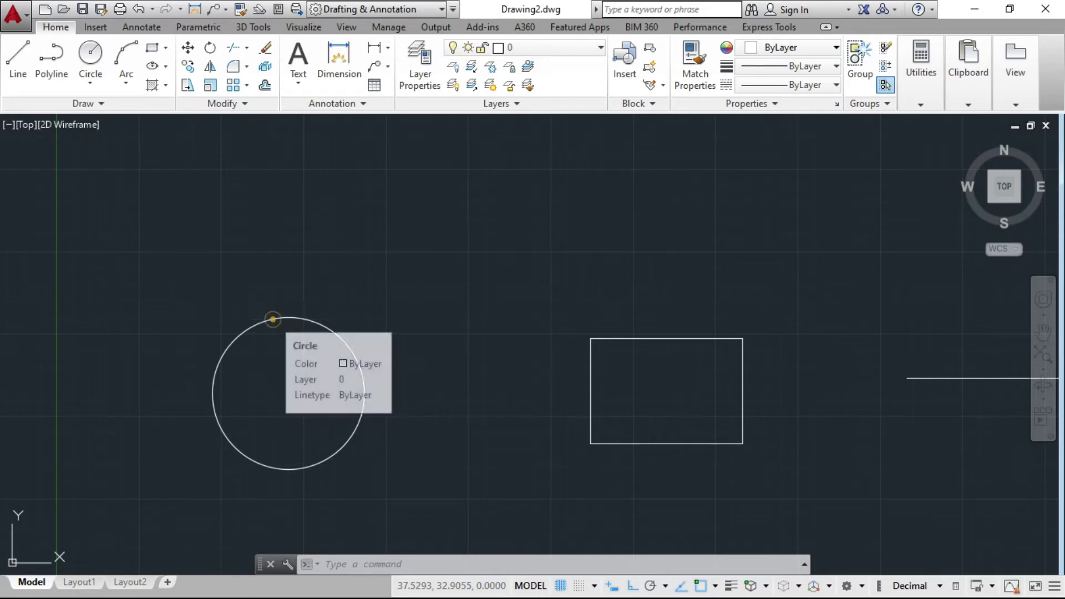
Move the circle from its rightmost quadrant onto the rectangle's left-edge midpoint.
click(272, 319)
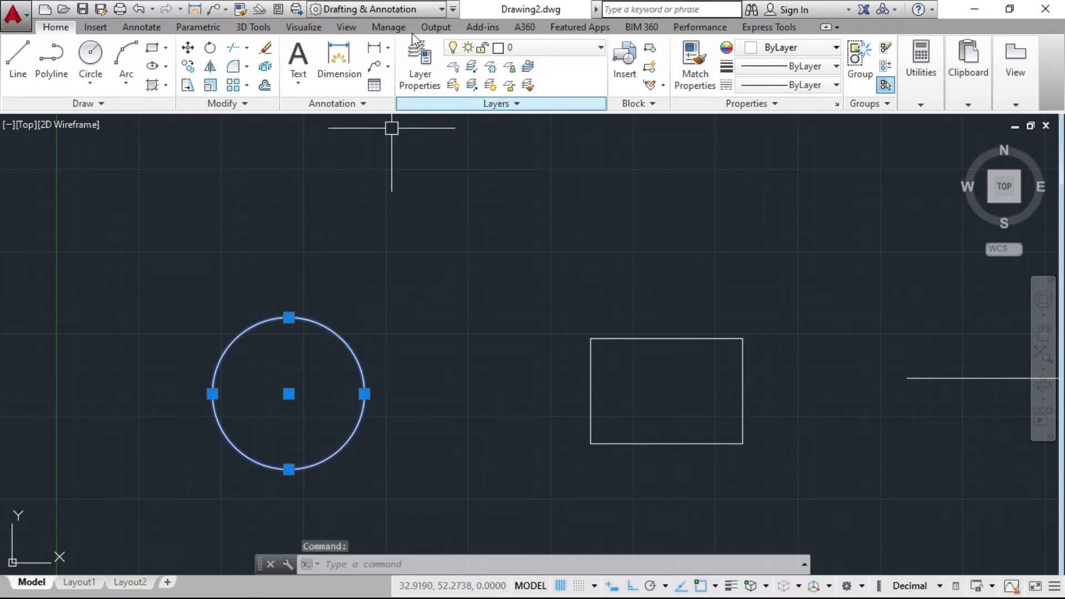
click(188, 48)
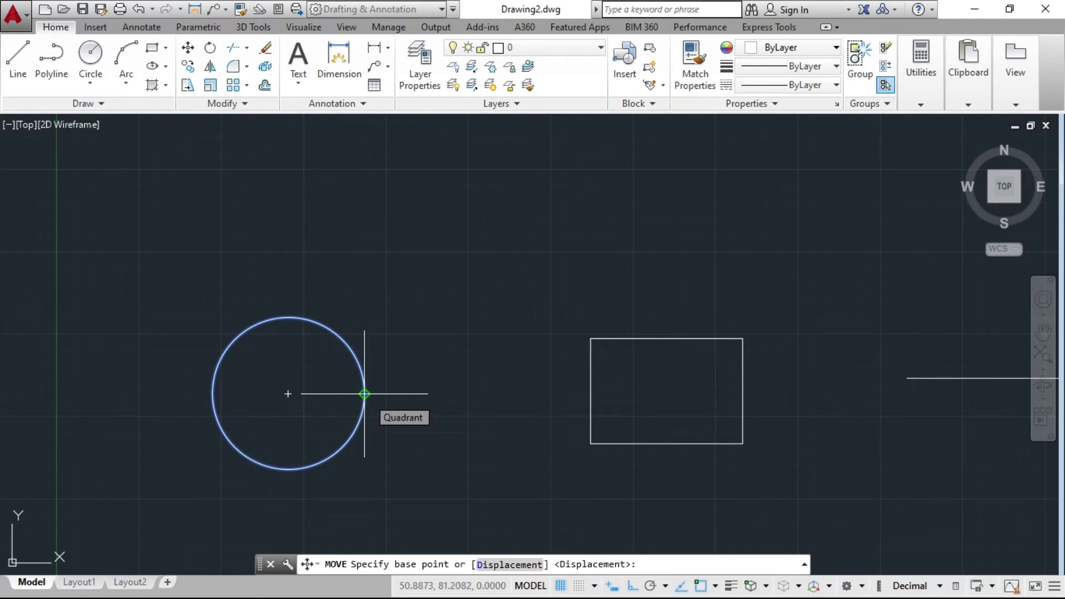
click(364, 394)
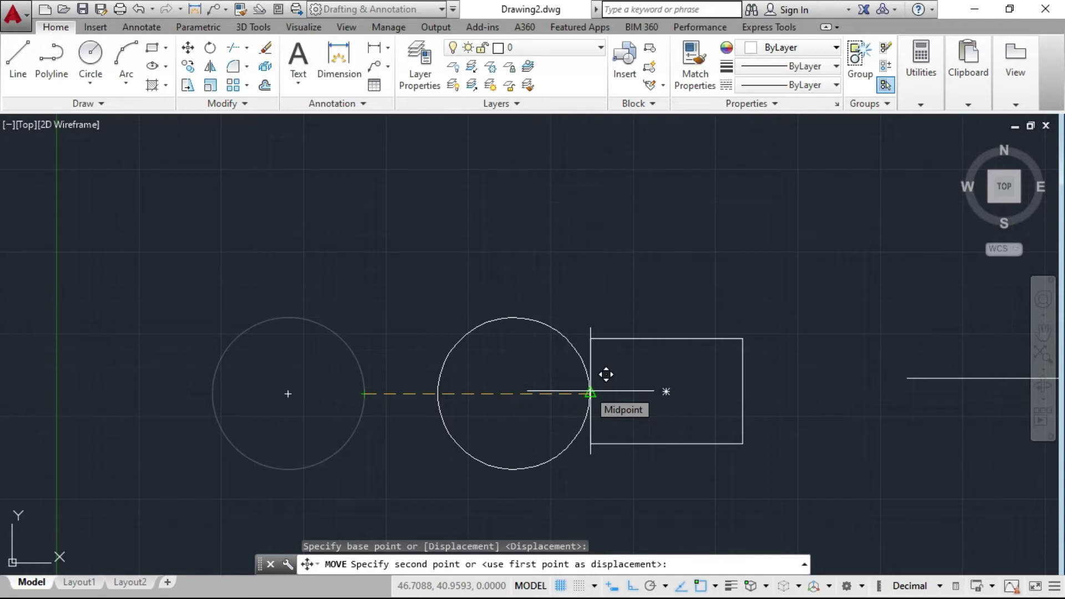
click(591, 392)
scroll(580, 410, up, 2)
scroll(610, 367, up, 5)
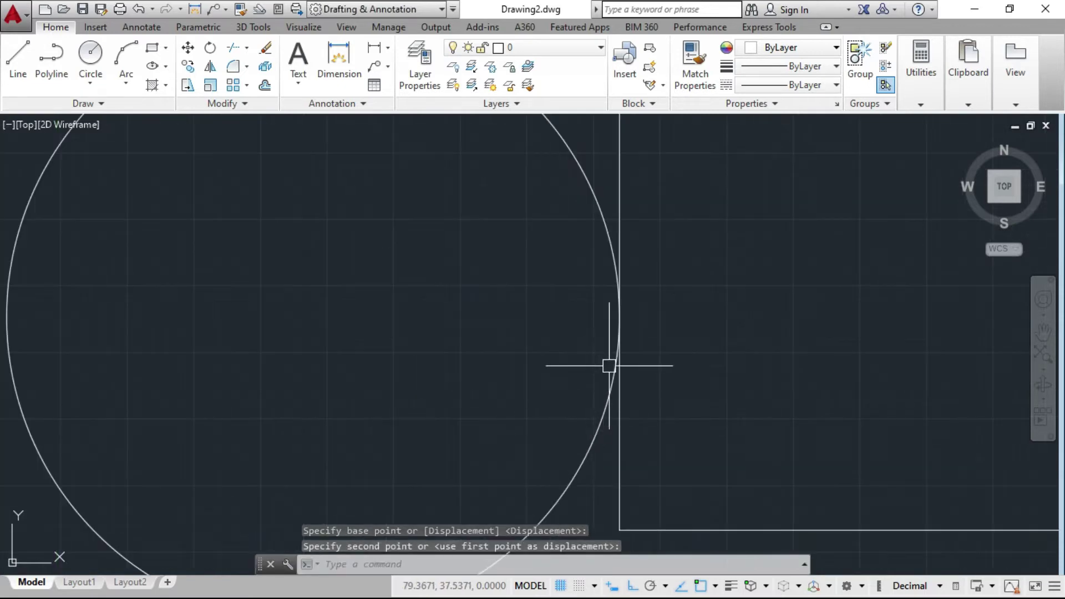
scroll(618, 344, down, 5)
scroll(604, 344, down, 3)
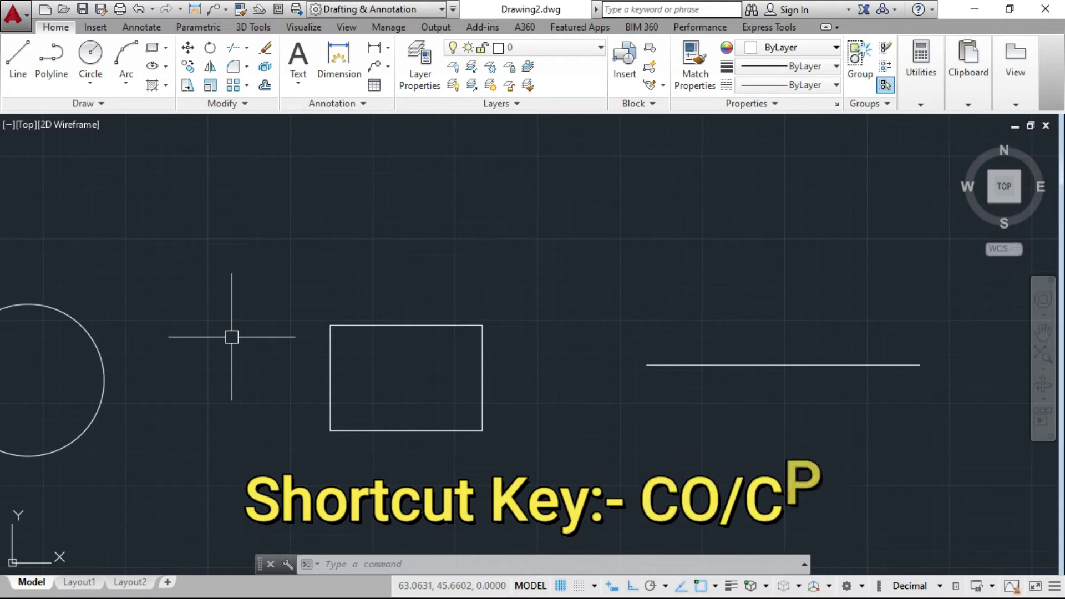
Start Copy with the CO alias and select the rectangle.
text(C)
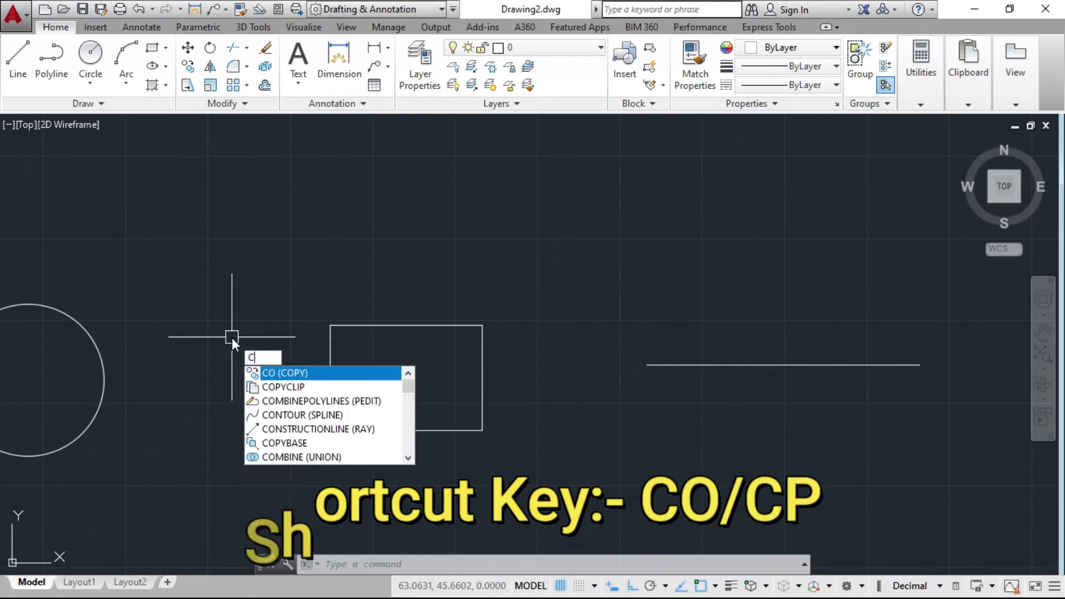
text(P)
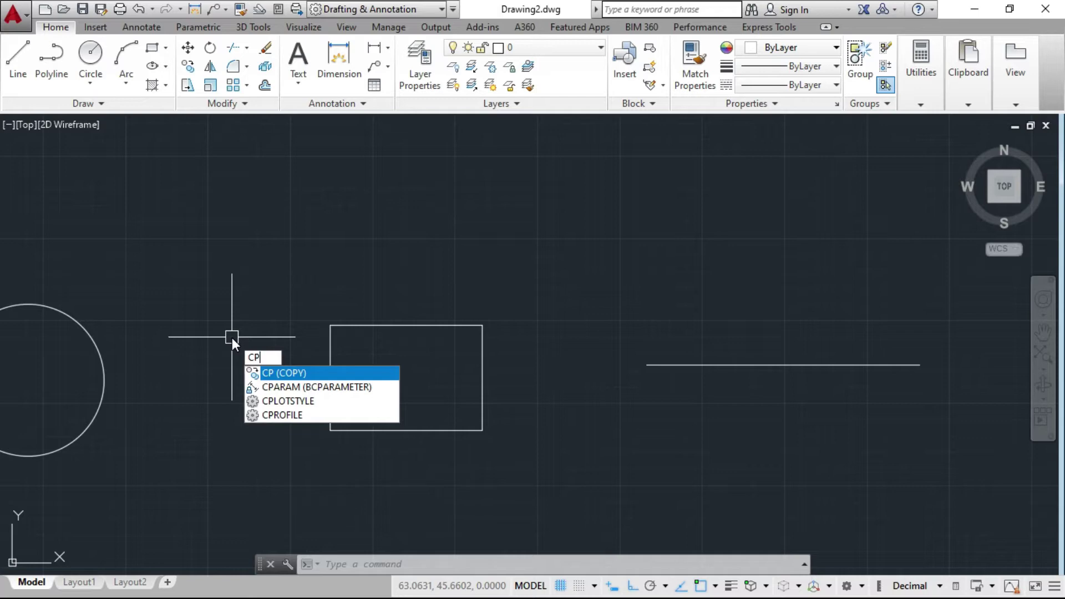
key(BackSpace)
key(BackSpace)
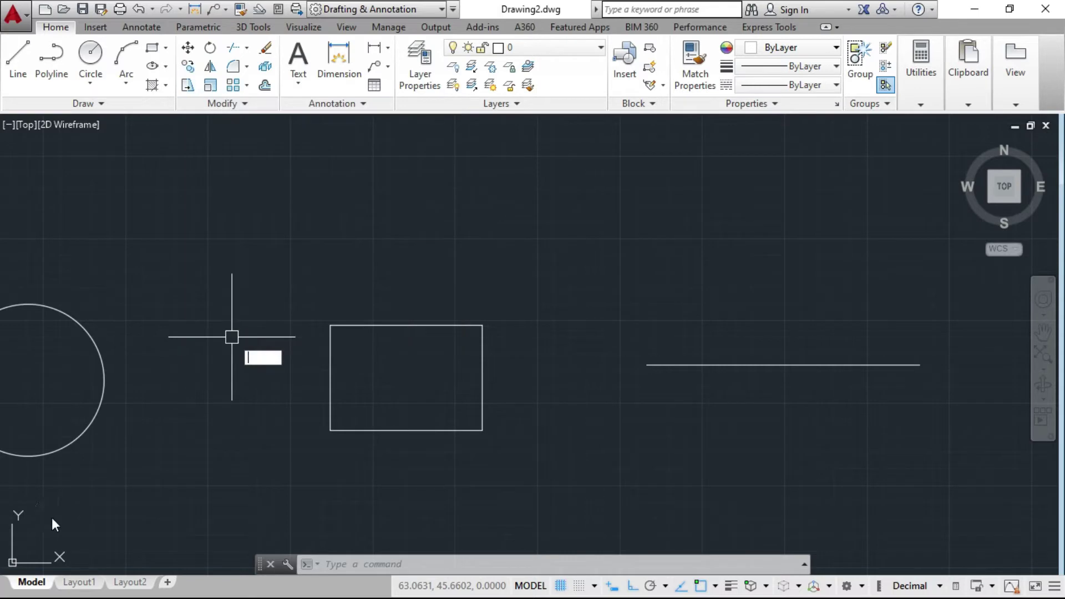
text(ct o)
key(Return)
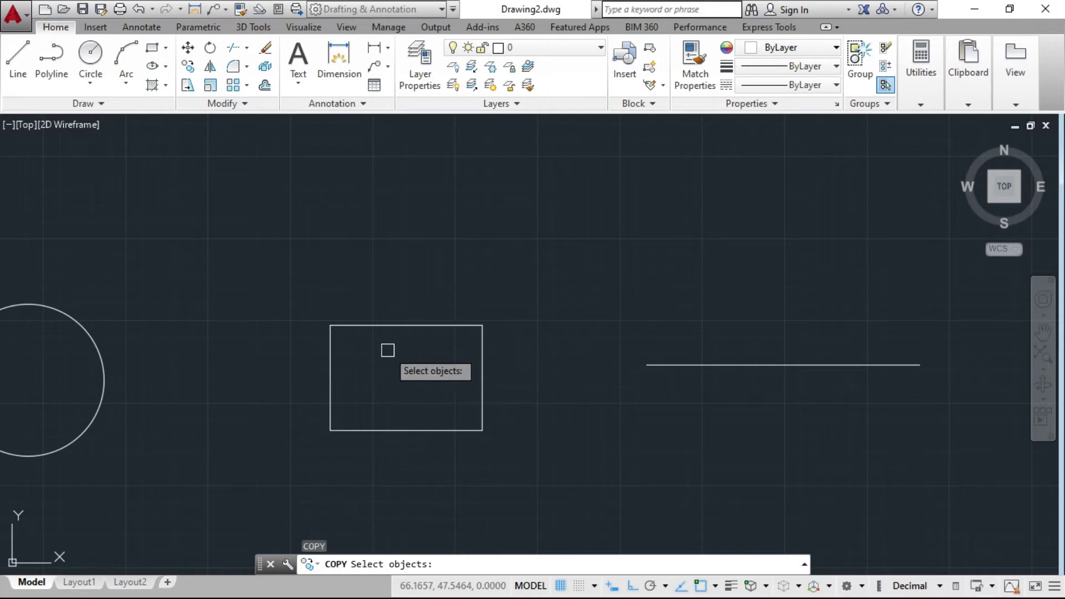
click(403, 327)
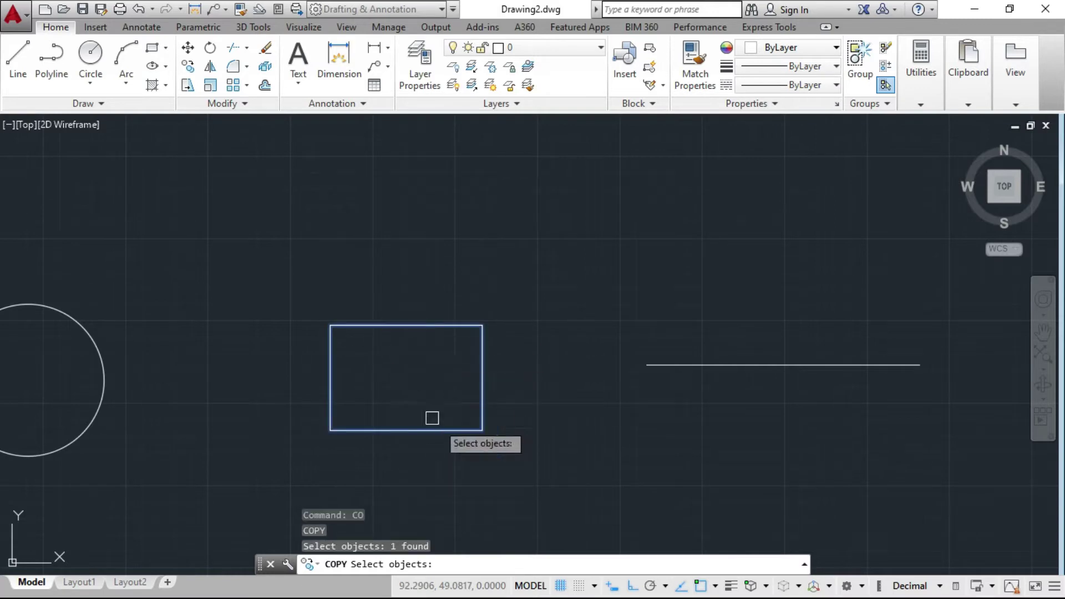
key(Return)
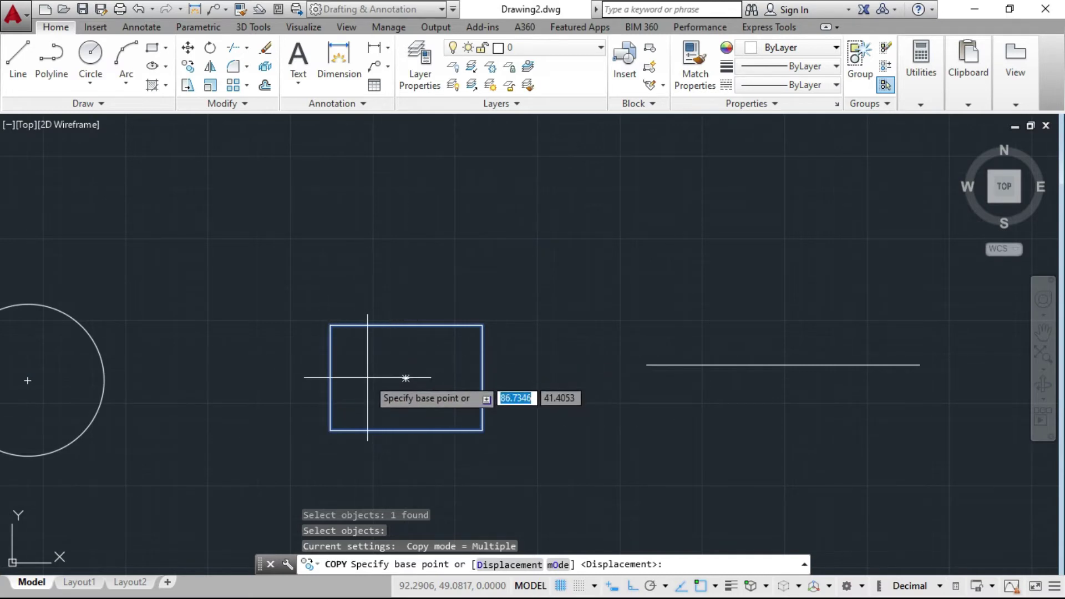
Place copies of the rectangle directly above and below, using its centre as base point.
click(405, 378)
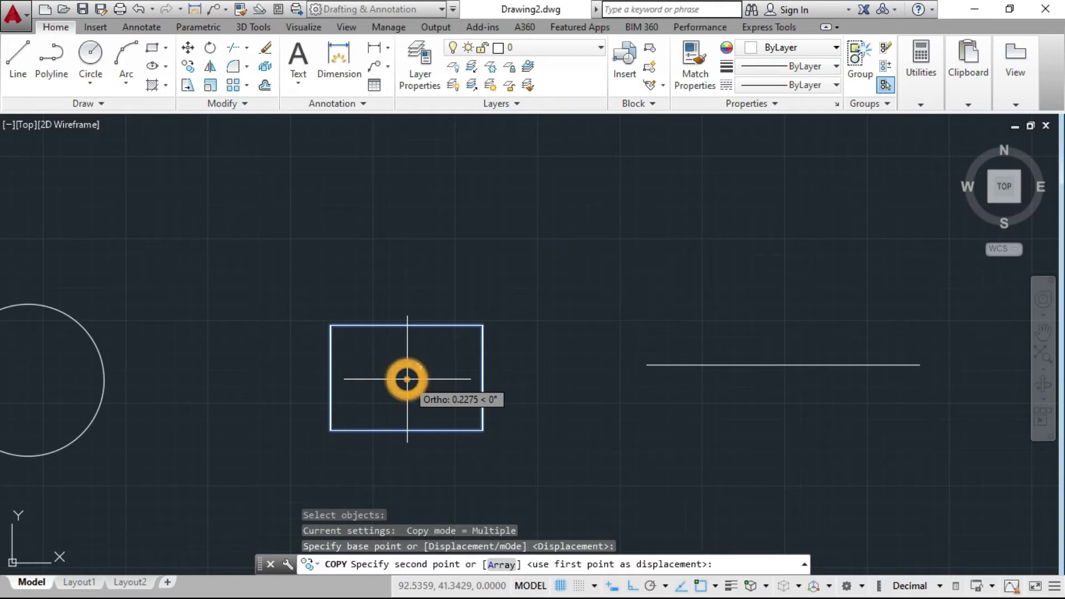
click(410, 192)
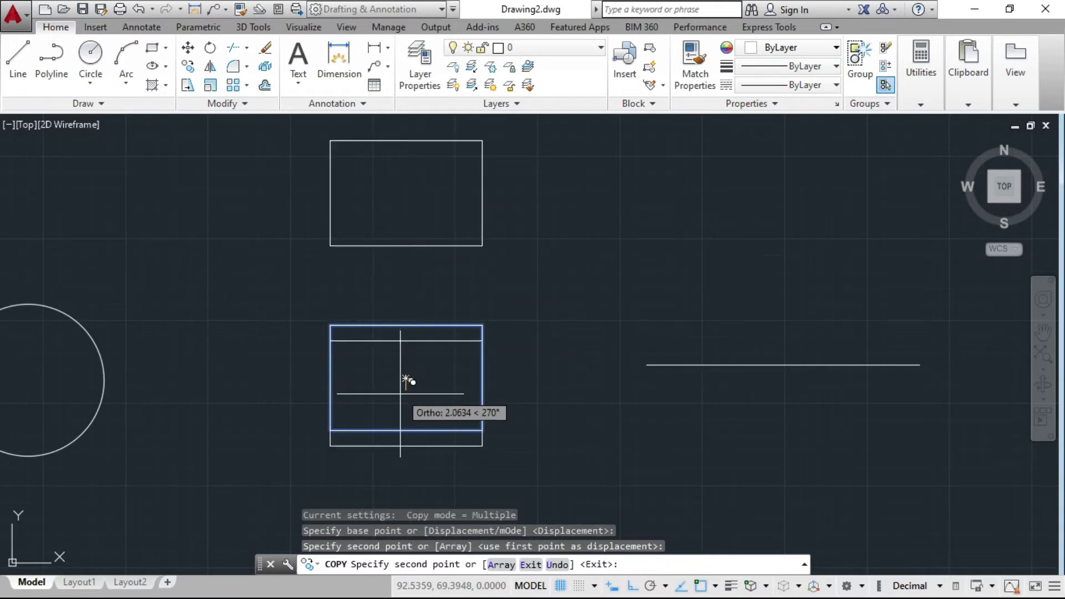
scroll(430, 260, down, 4)
click(420, 375)
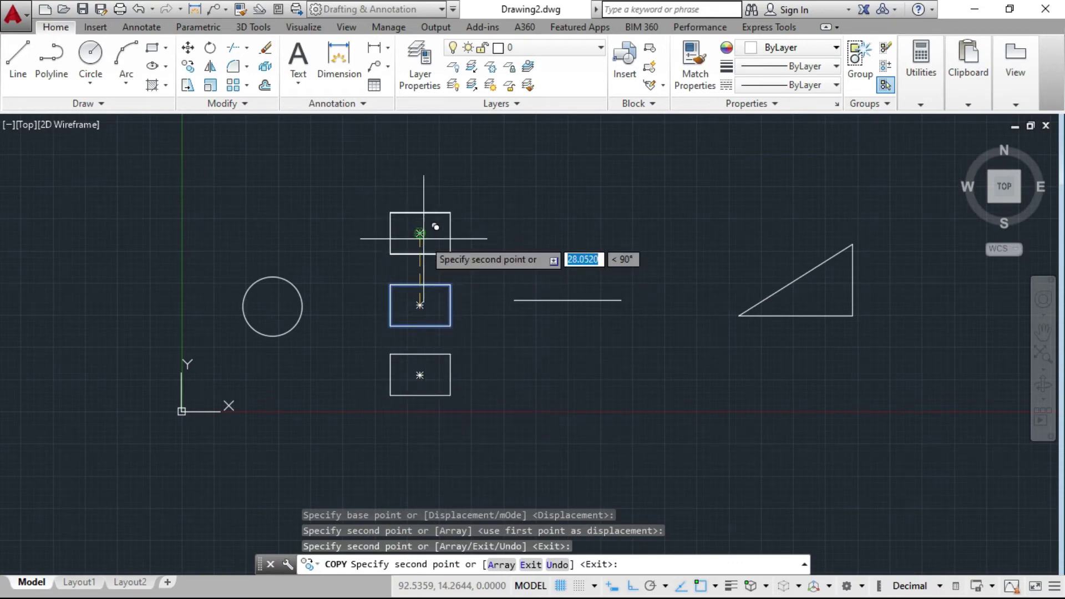
key(Escape)
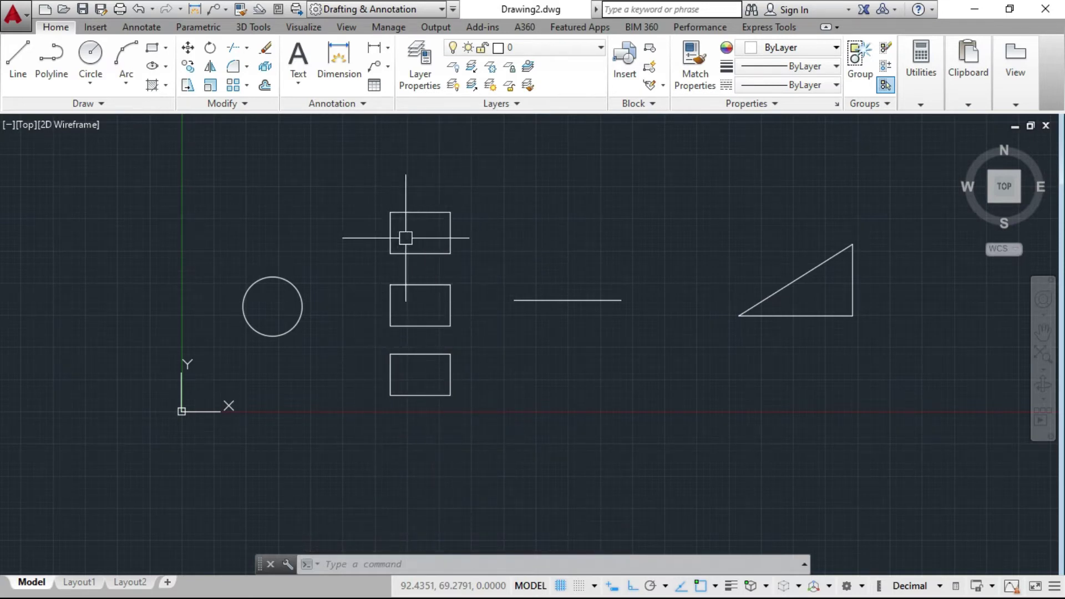
click(468, 409)
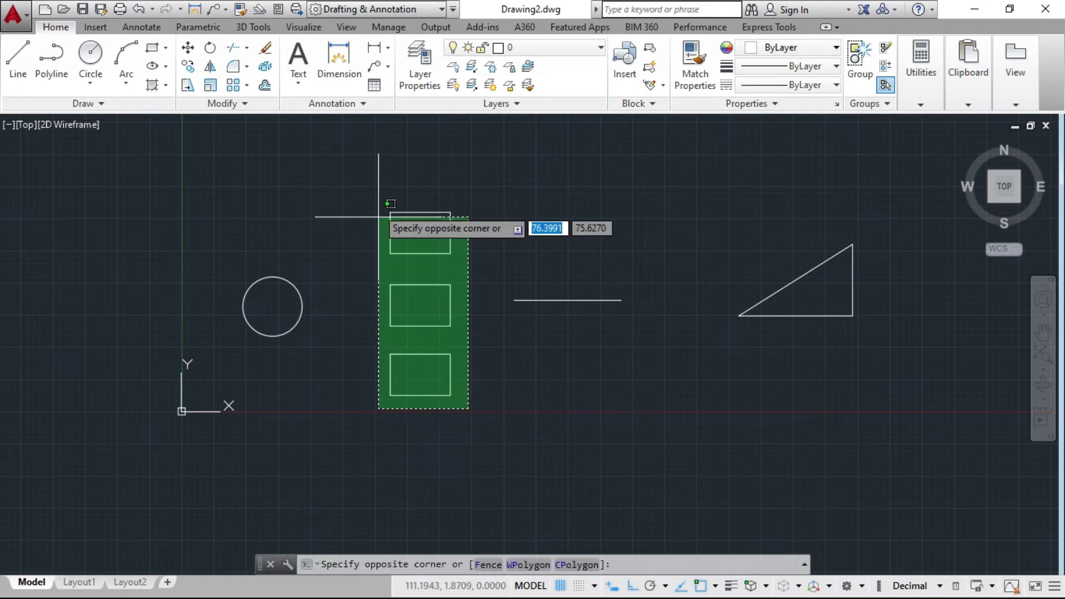
Copy the three-rectangle stack to four more spots left and below, with Ortho off.
click(374, 177)
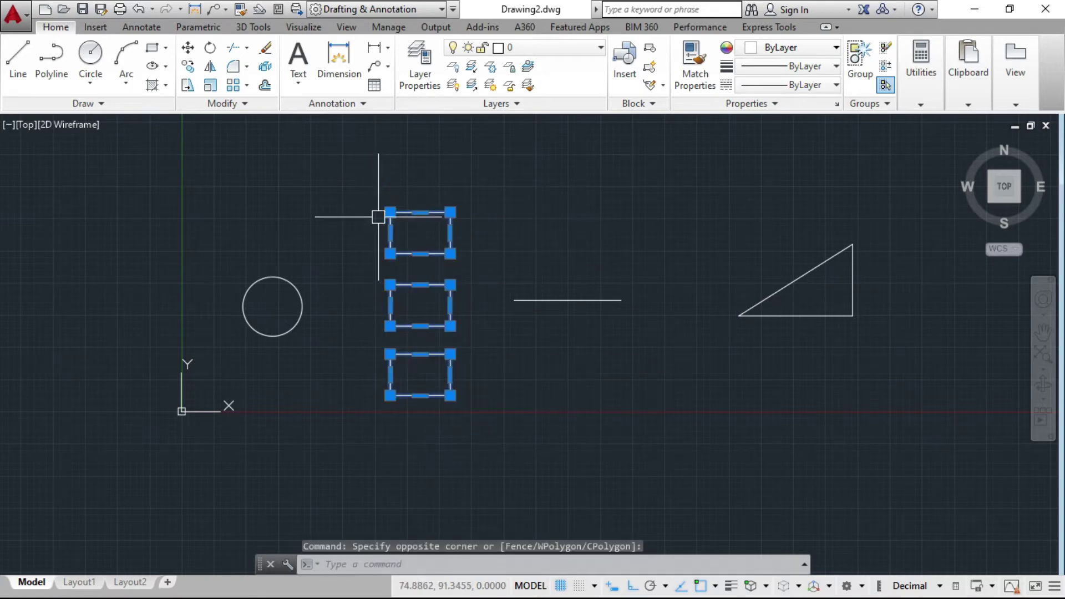
click(194, 74)
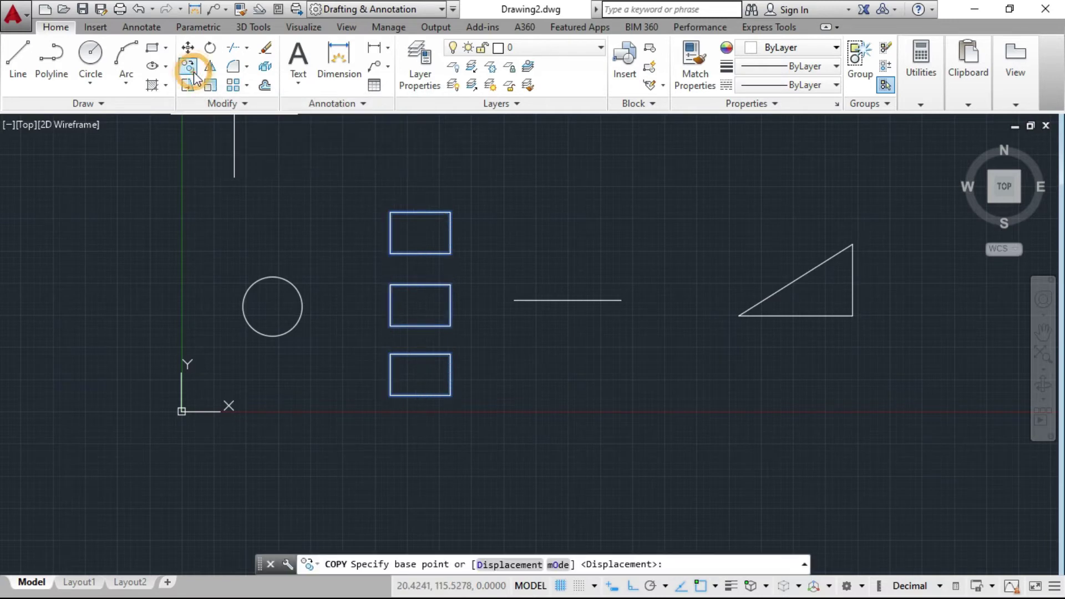
click(420, 305)
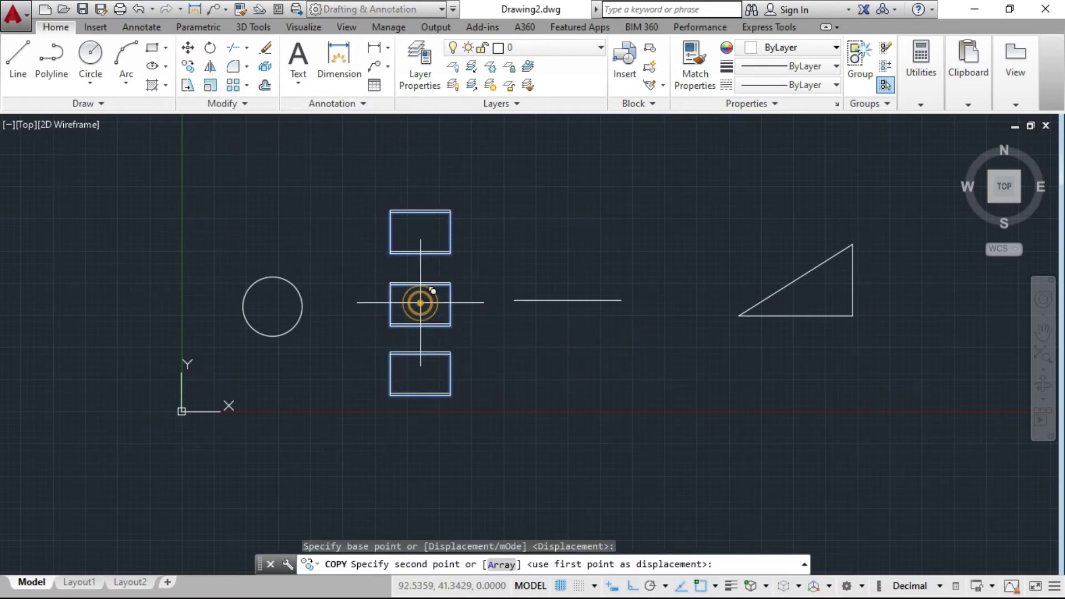
click(62, 304)
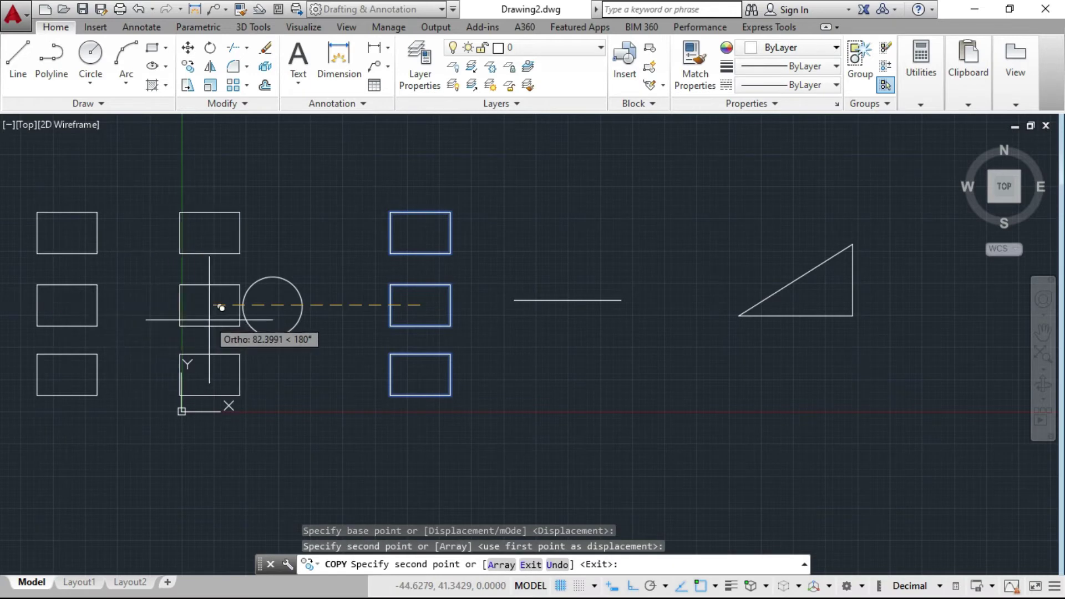
key(F8)
scroll(564, 201, down, 4)
click(591, 370)
click(519, 364)
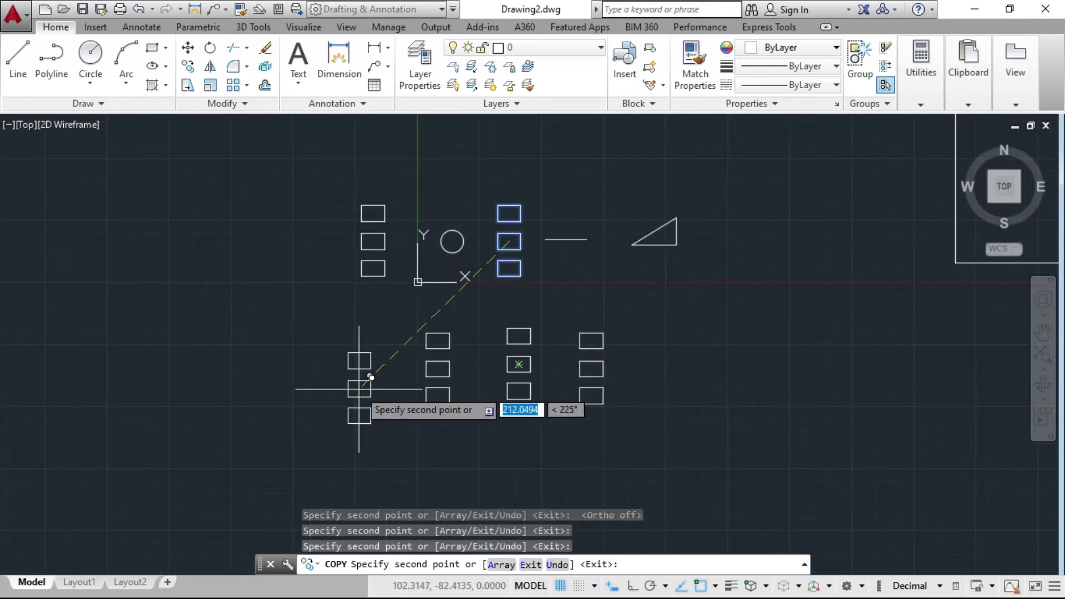
click(358, 389)
key(Escape)
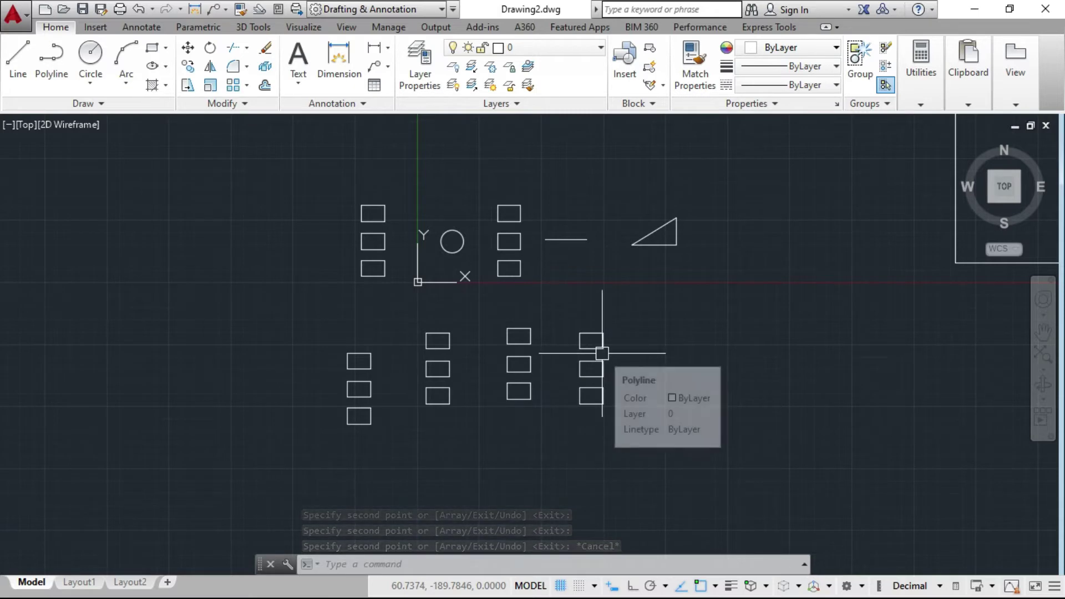
scroll(425, 318, up, 5)
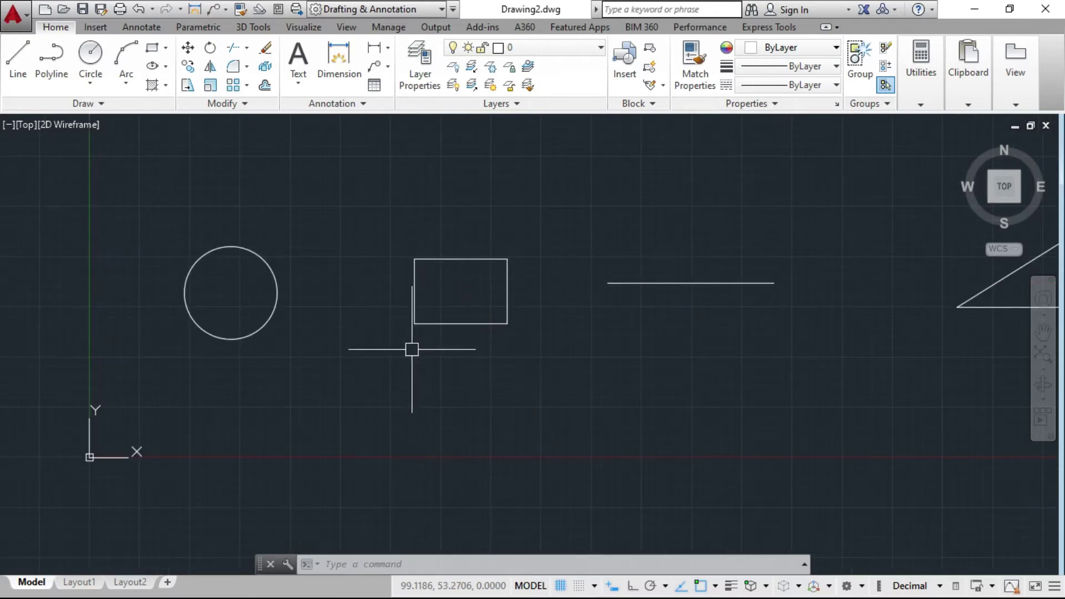
Zoom out and pan to centre the large rectangle beside the small shapes.
scroll(325, 364, down, 2)
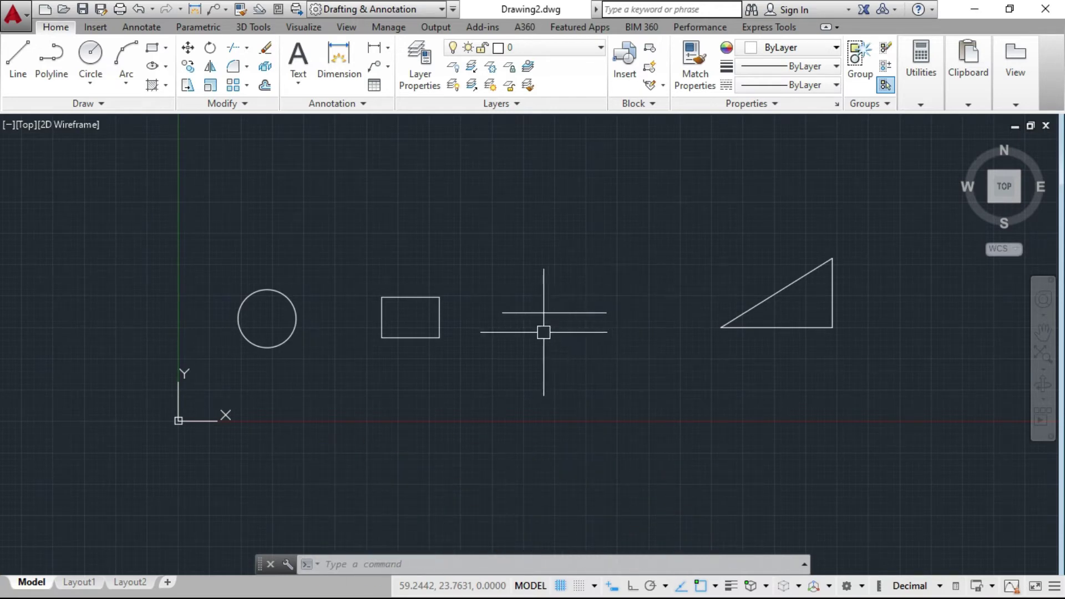
scroll(492, 337, down, 2)
scroll(555, 344, down, 2)
scroll(614, 354, down, 2)
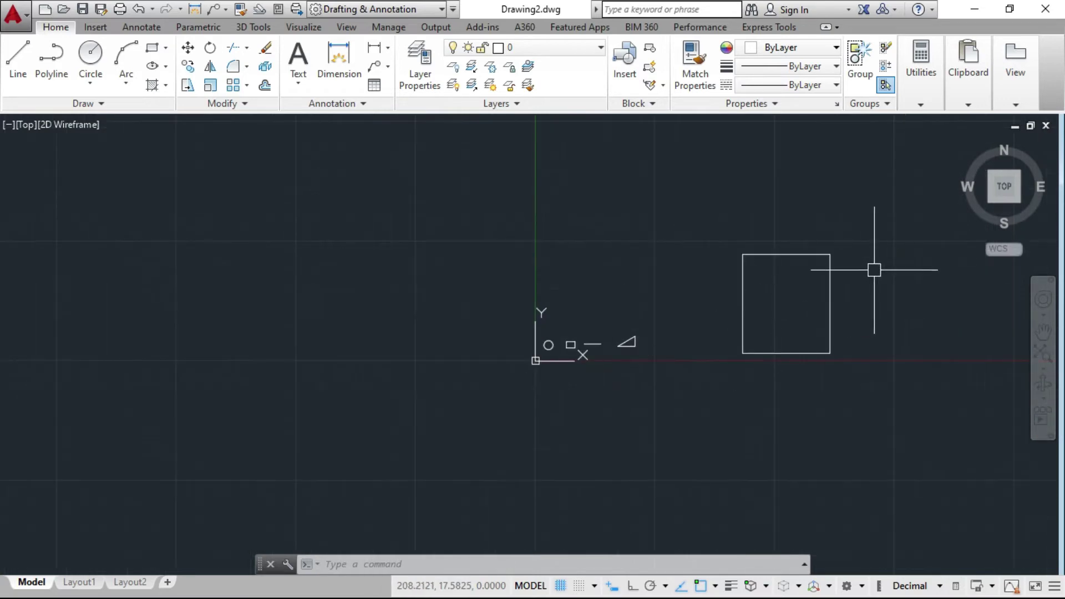
scroll(865, 272, up, 4)
middle_drag(780, 299, 726, 283)
scroll(741, 261, up, 2)
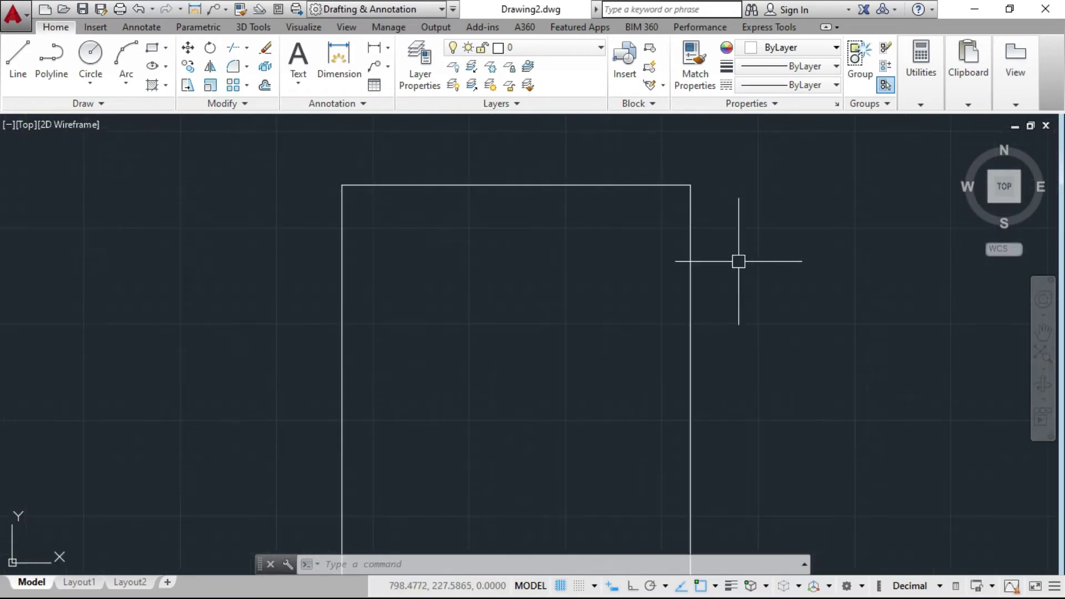
scroll(702, 281, down, 2)
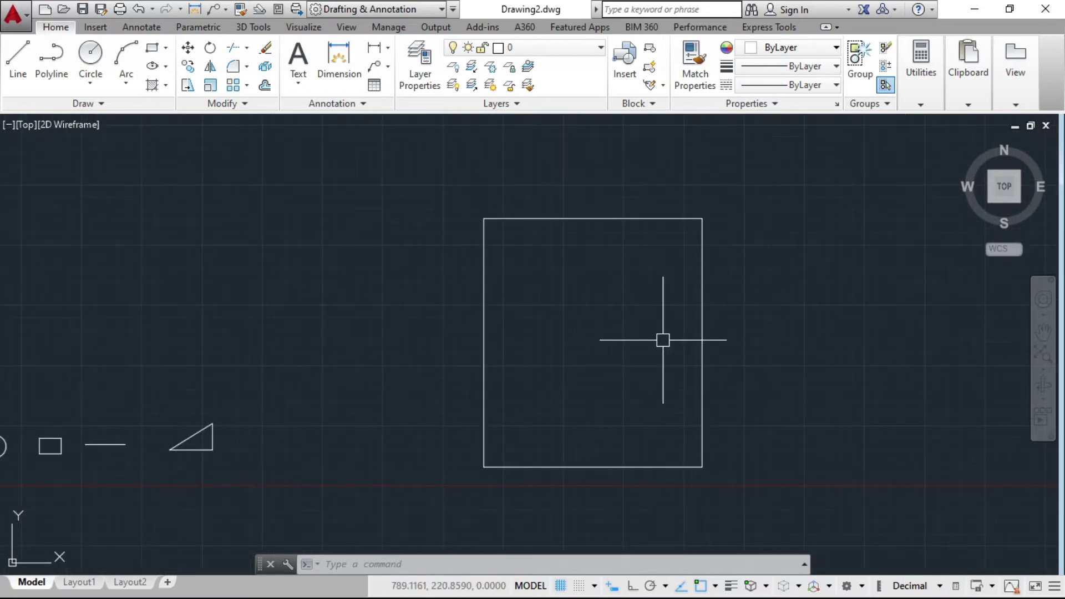
Start Offset with distance 10 and pick the large rectangle's top edge.
text(o)
key(Return)
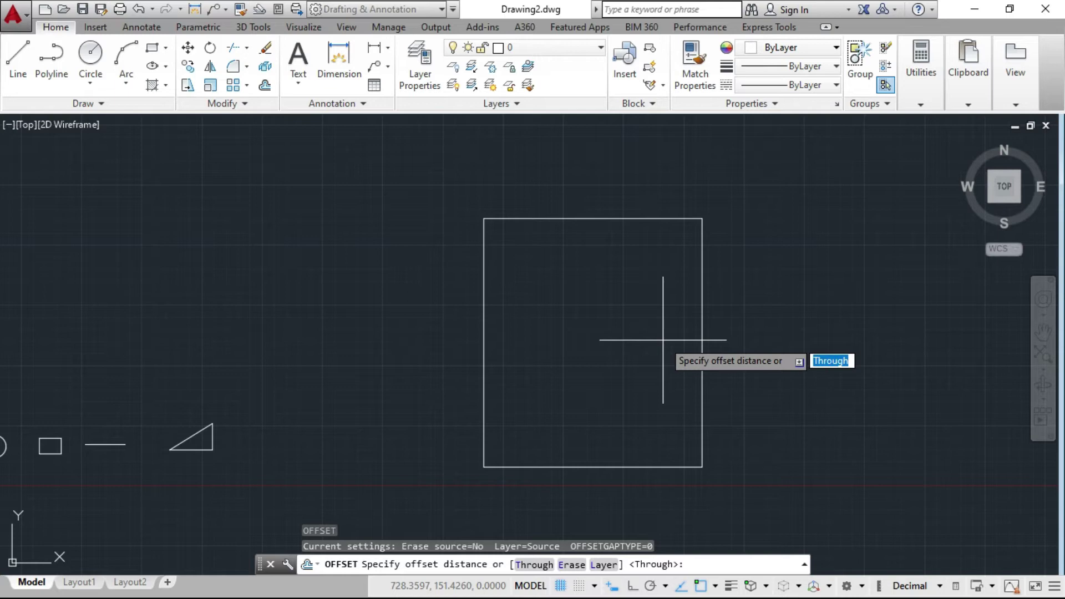
scroll(617, 222, up, 2)
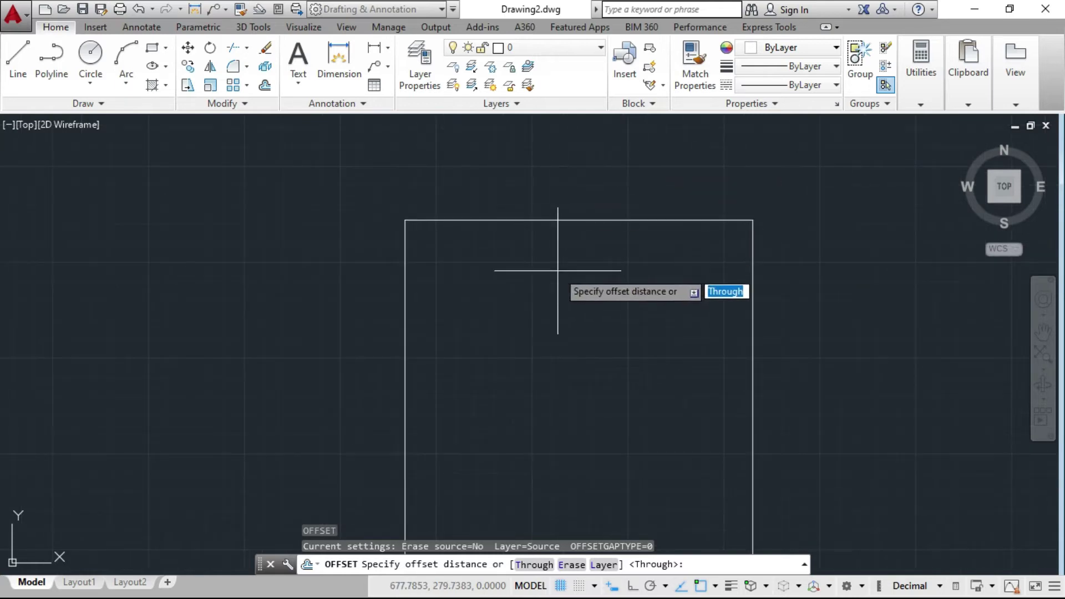
scroll(588, 249, down, 2)
scroll(582, 233, up, 2)
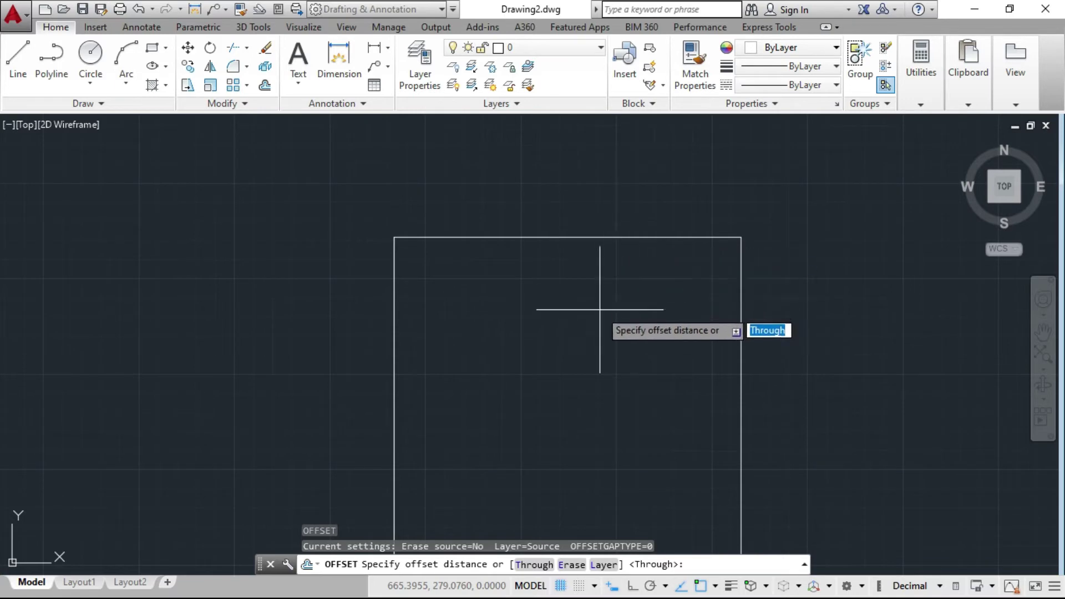
text(10)
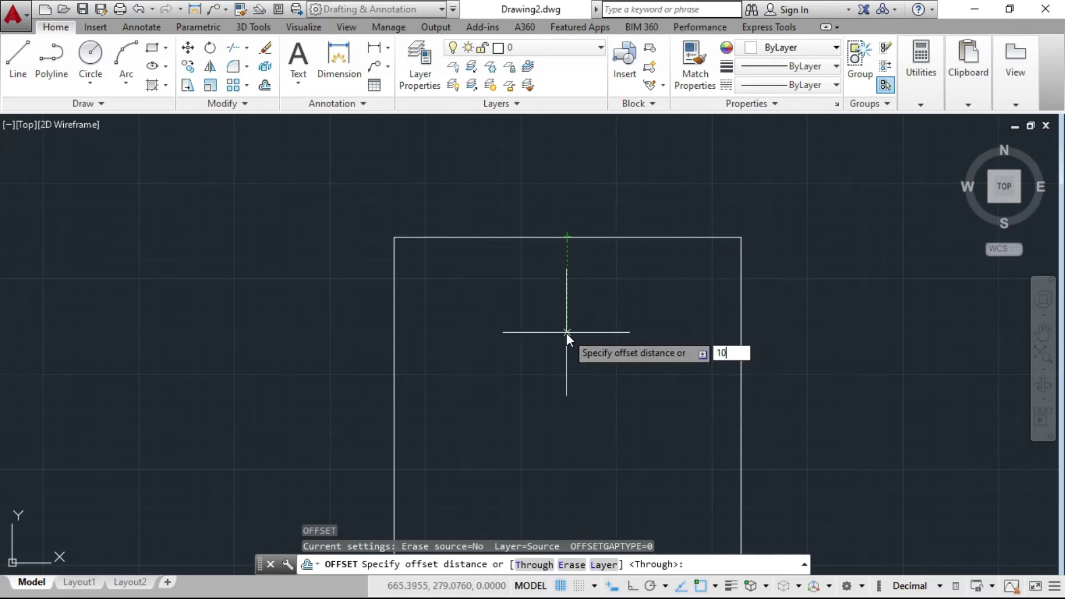
key(Return)
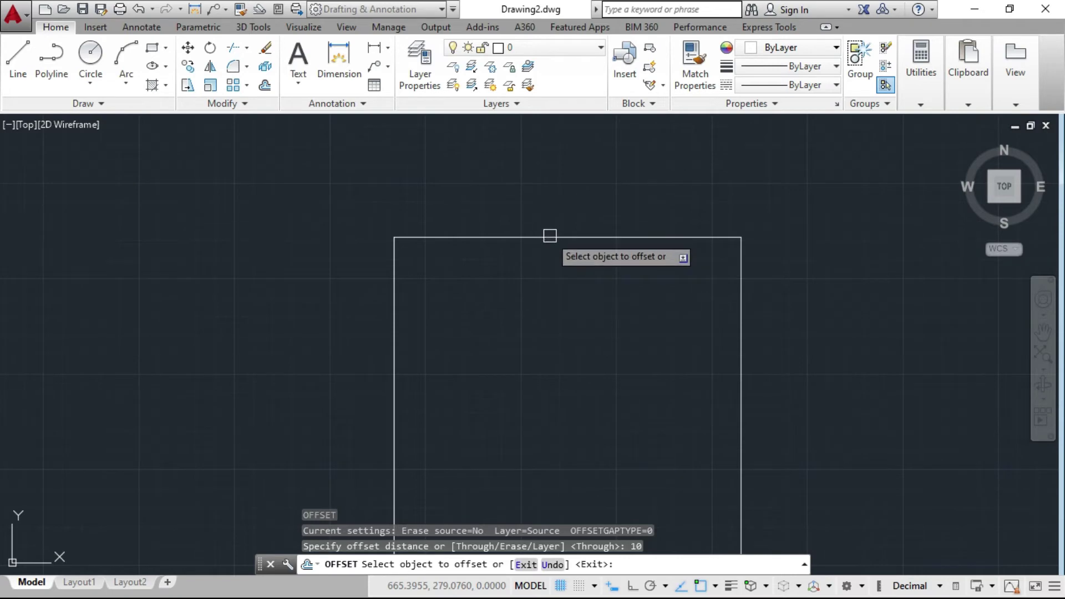
click(550, 237)
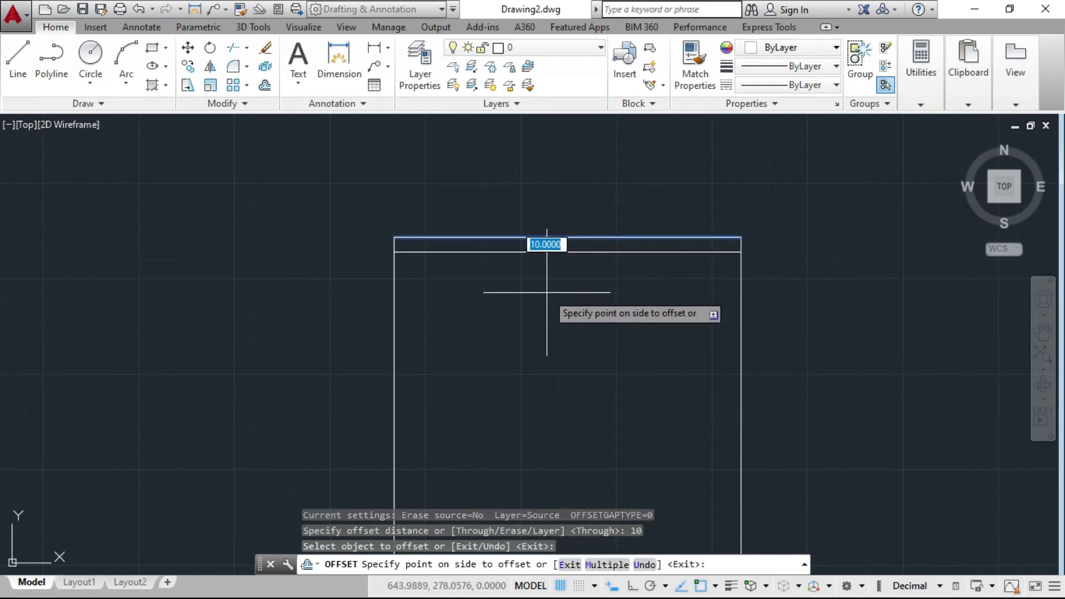
scroll(547, 294, up, 2)
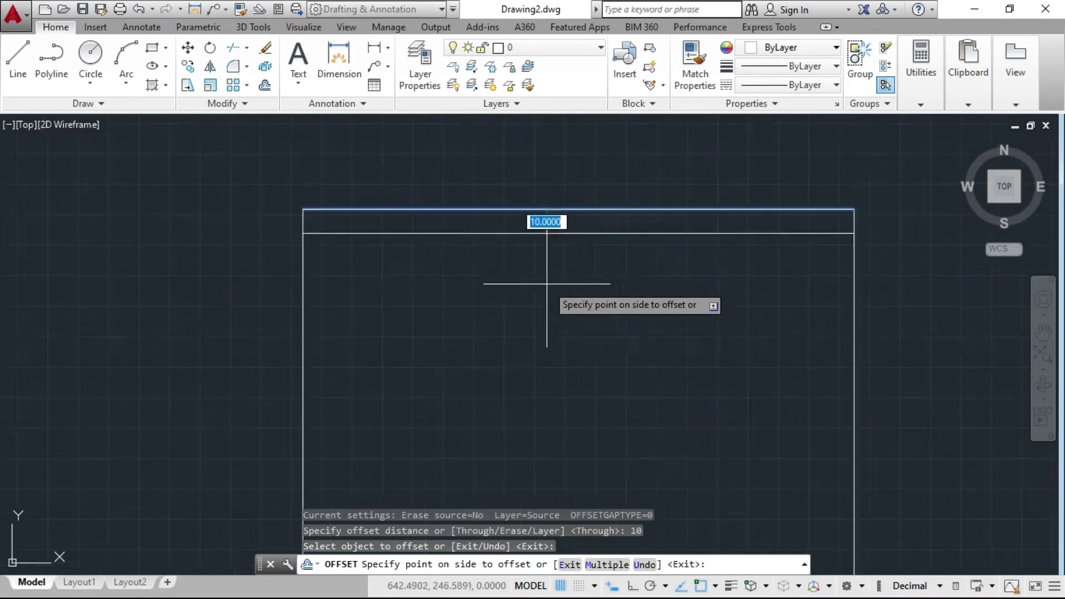
scroll(548, 289, up, 2)
scroll(539, 324, down, 2)
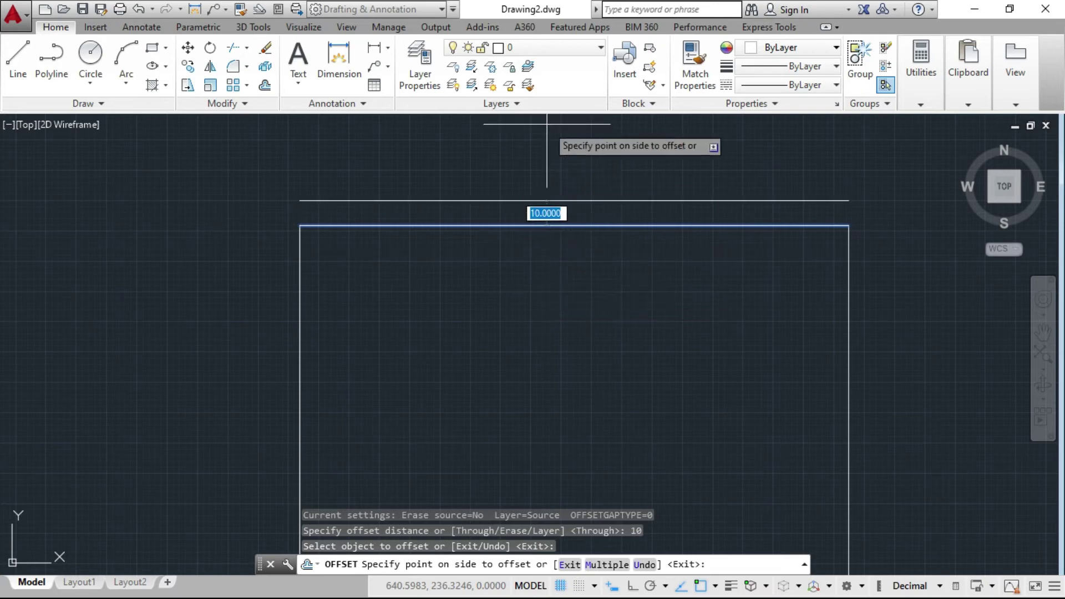
Offset the top, left, right and bottom edges 10 units inward, then zoom to check.
click(537, 244)
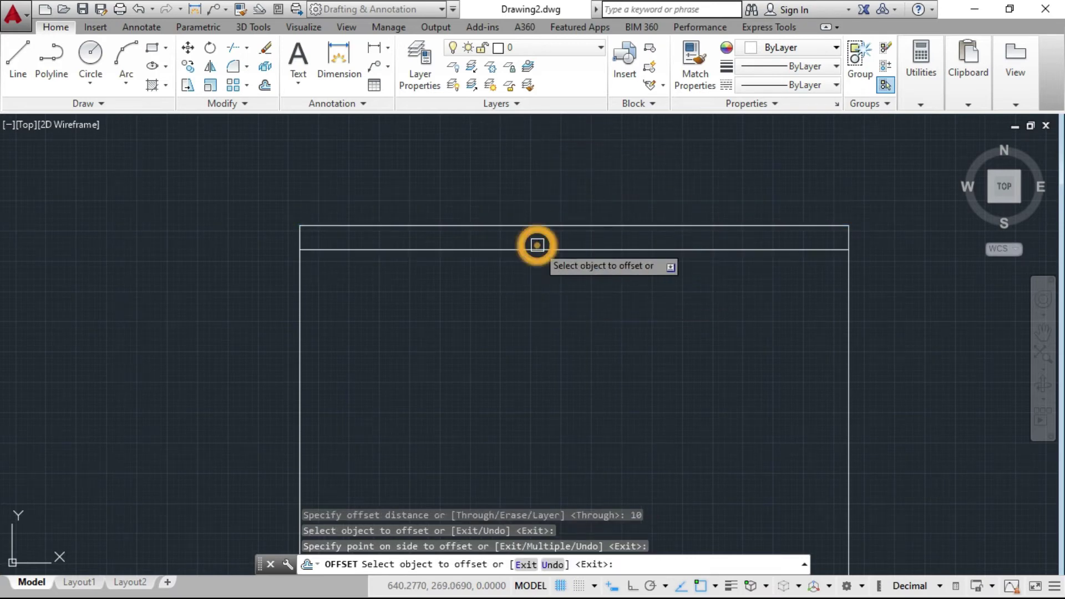
scroll(472, 233, down, 3)
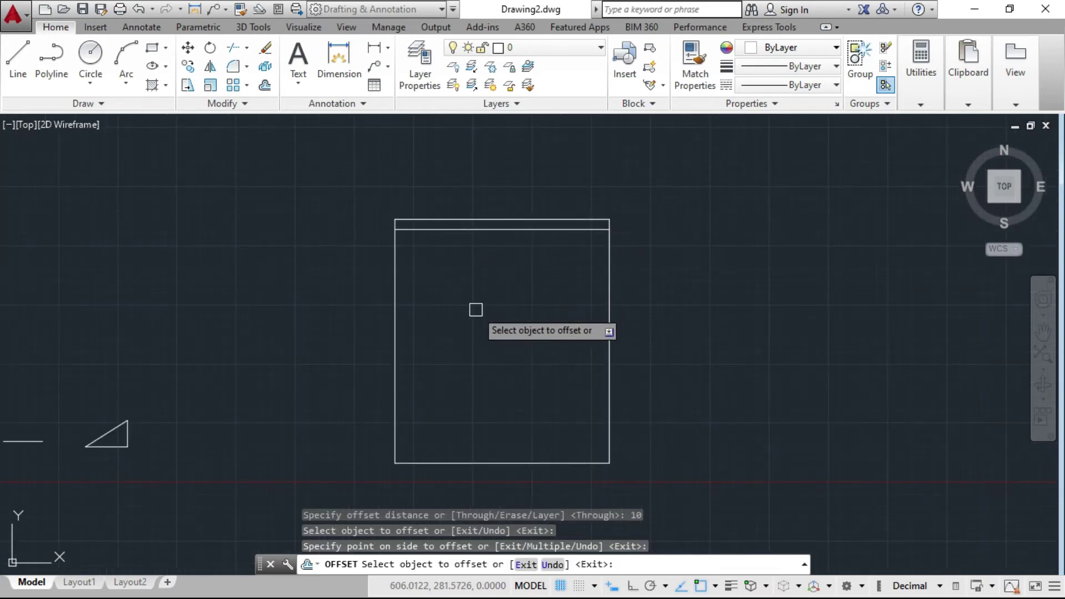
click(395, 344)
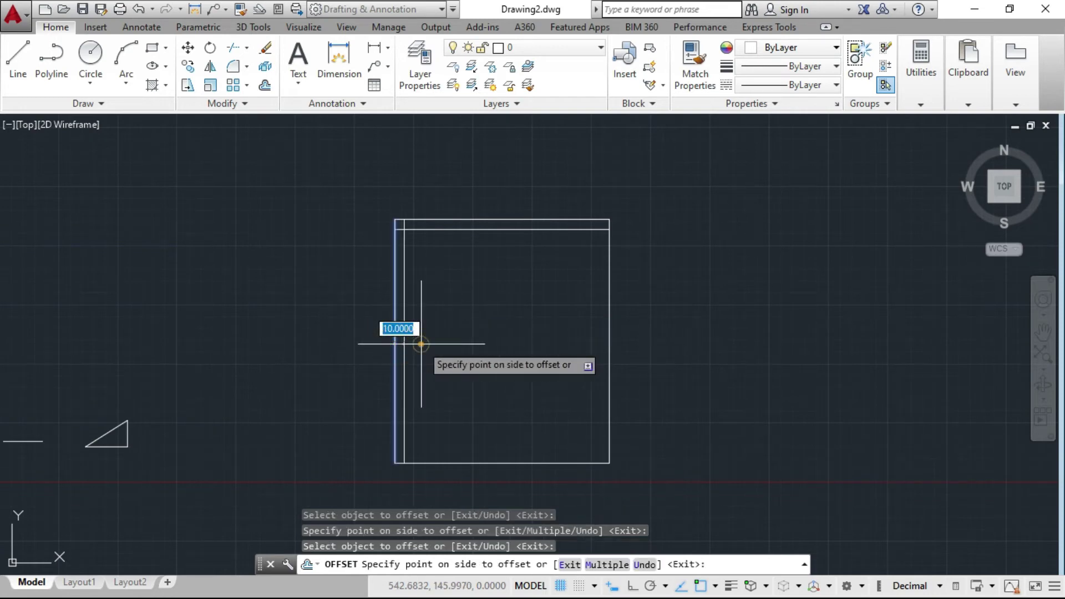
click(406, 340)
click(609, 307)
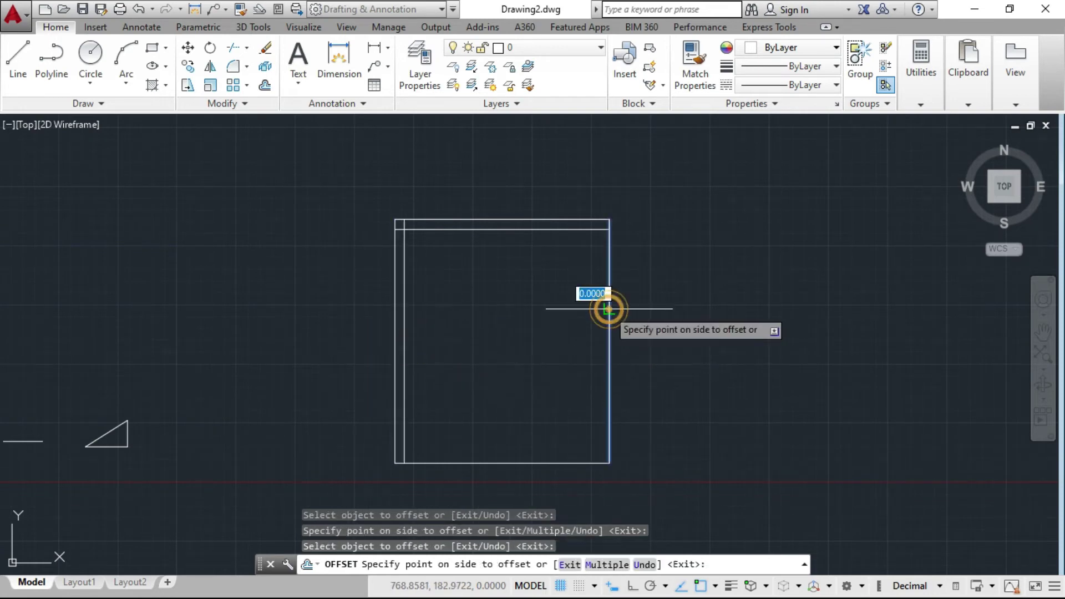
click(577, 325)
click(503, 464)
click(512, 421)
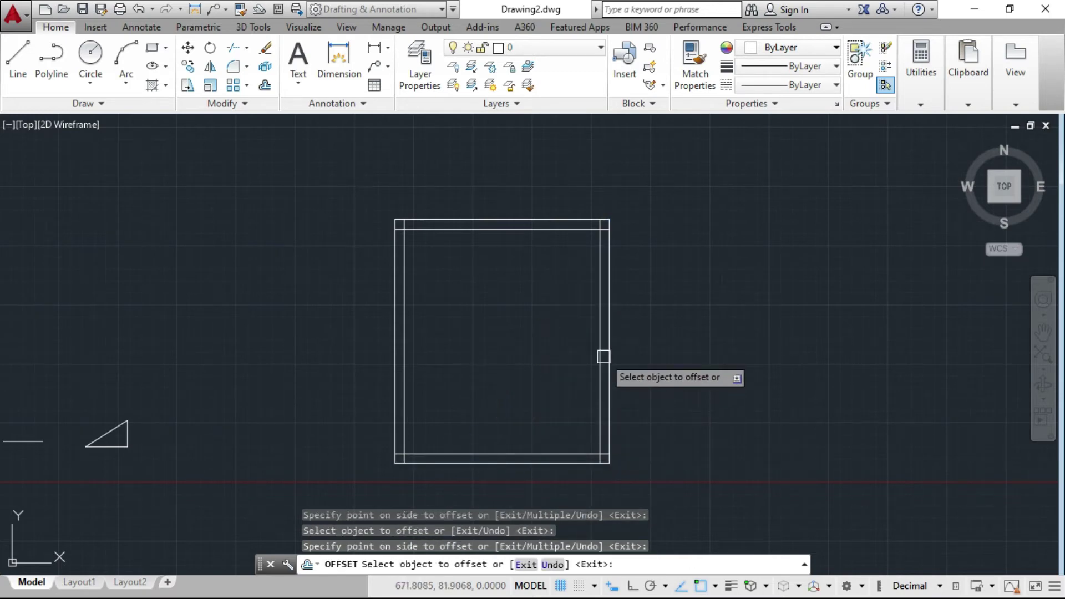
scroll(364, 368, up, 4)
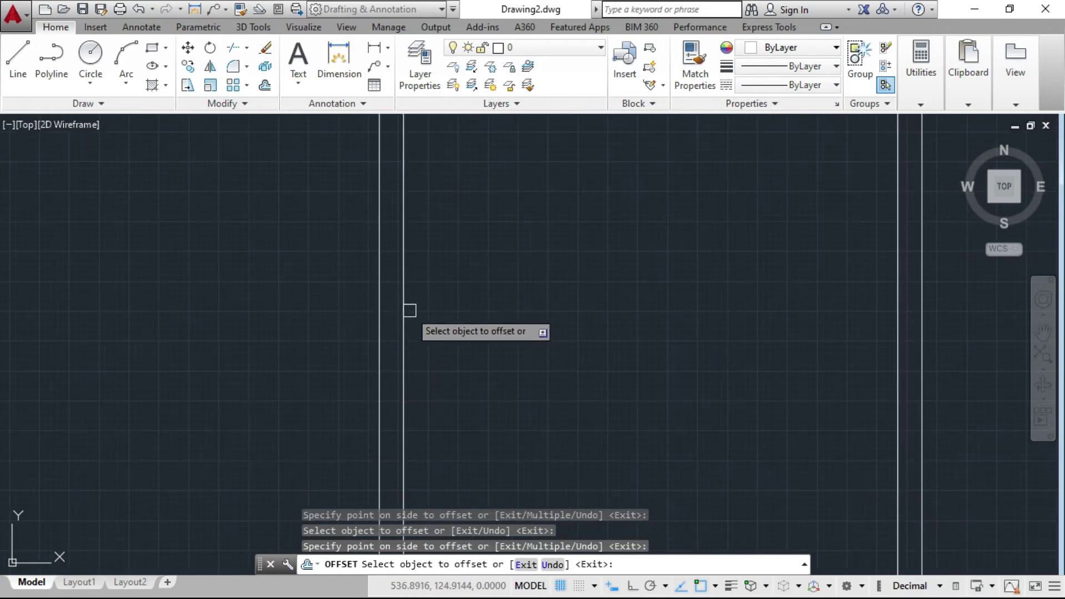
scroll(388, 341, down, 4)
scroll(452, 184, up, 4)
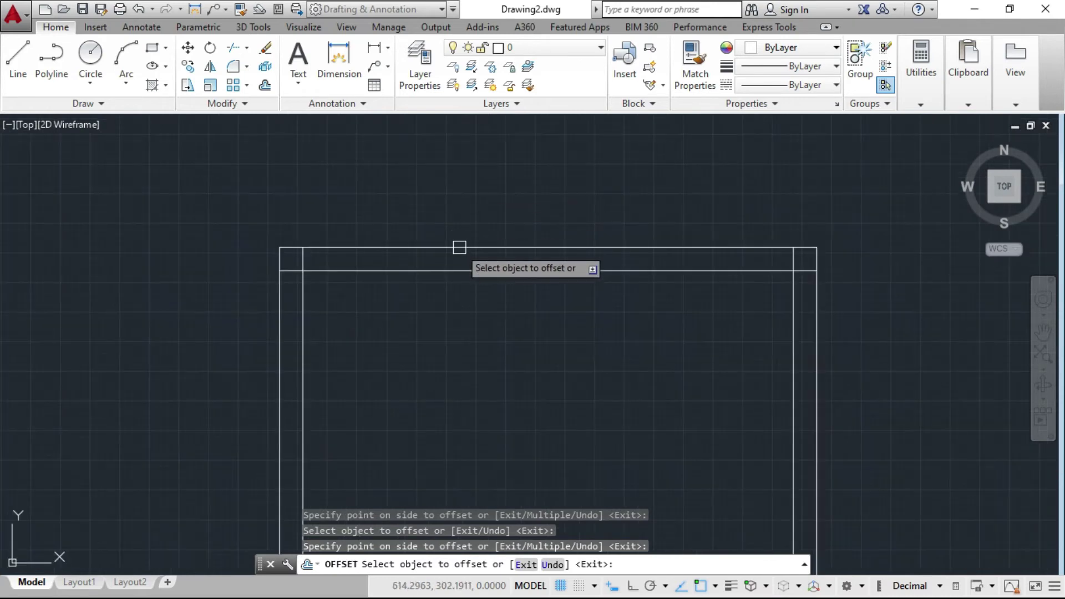
scroll(451, 311, down, 2)
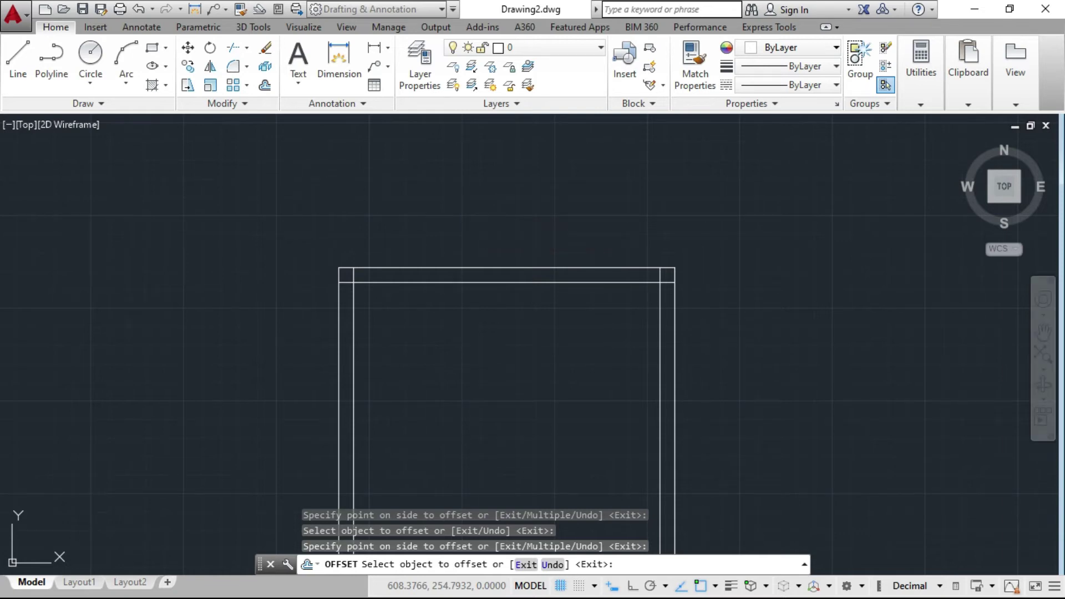
Offset the frame's top edge 50 units upward, then select it and the new line.
key(Return)
key(Return)
text(5)
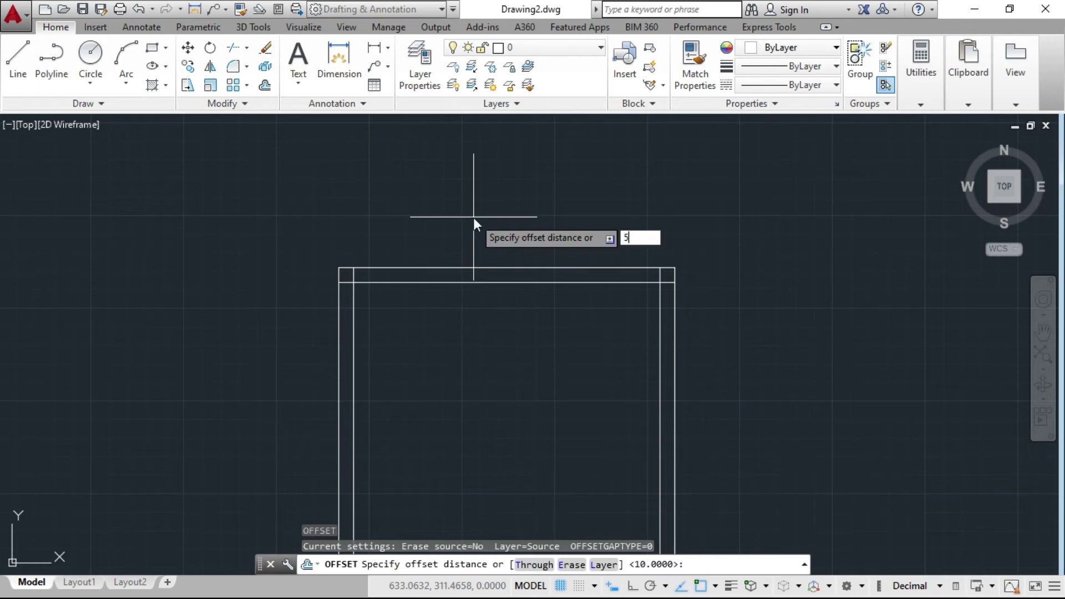
text(0)
key(Return)
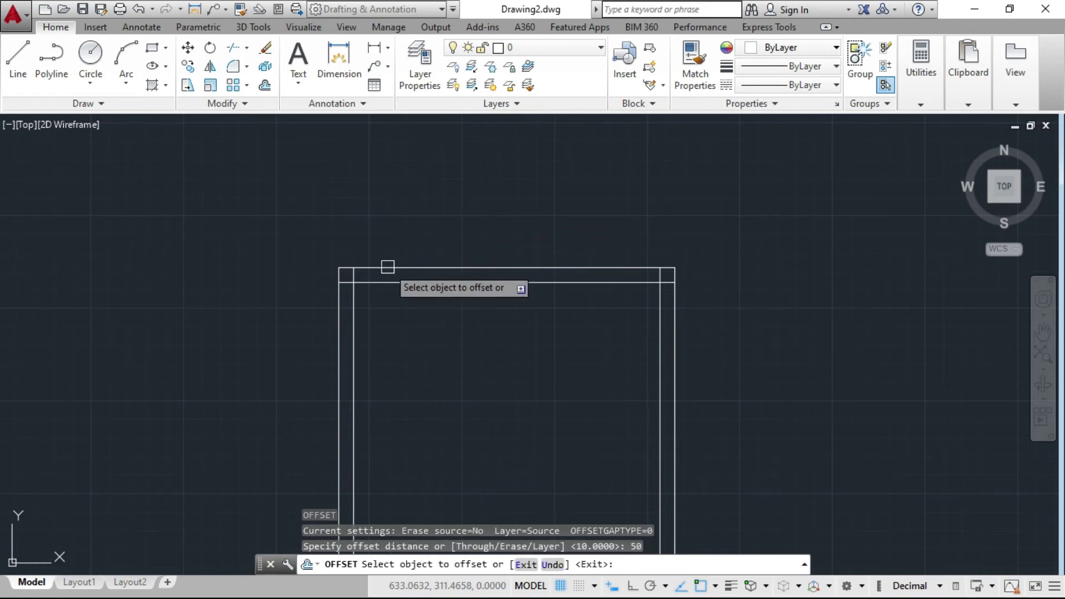
click(427, 269)
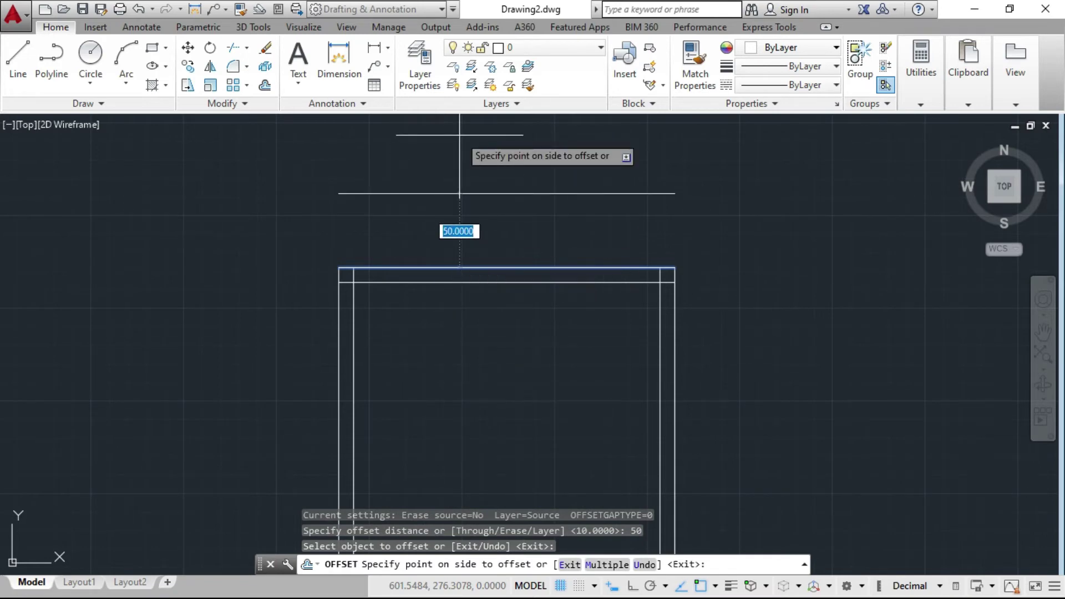
click(460, 135)
key(Escape)
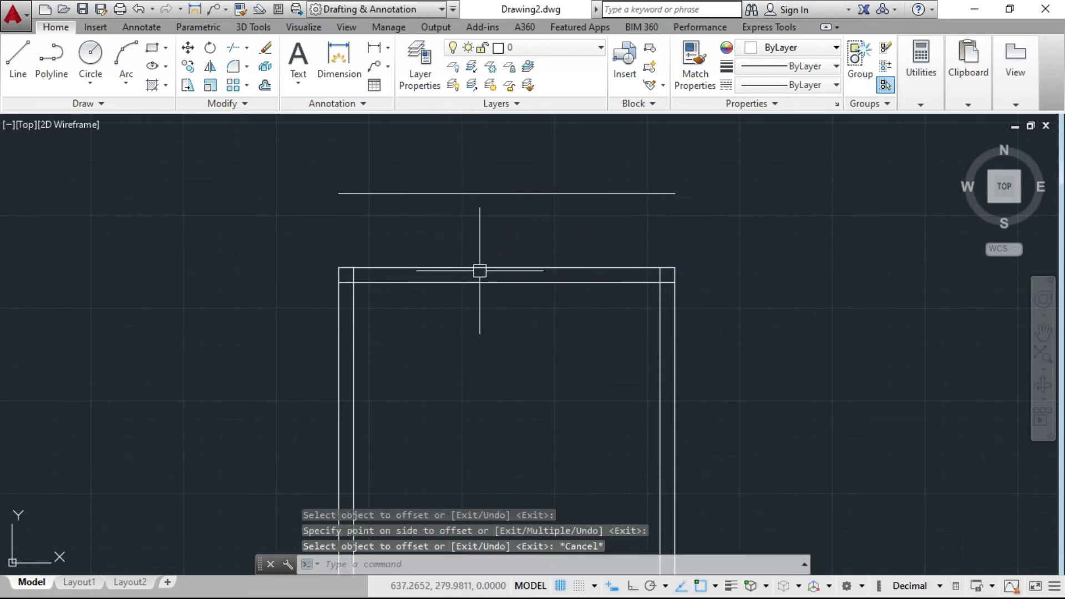
click(480, 271)
click(483, 194)
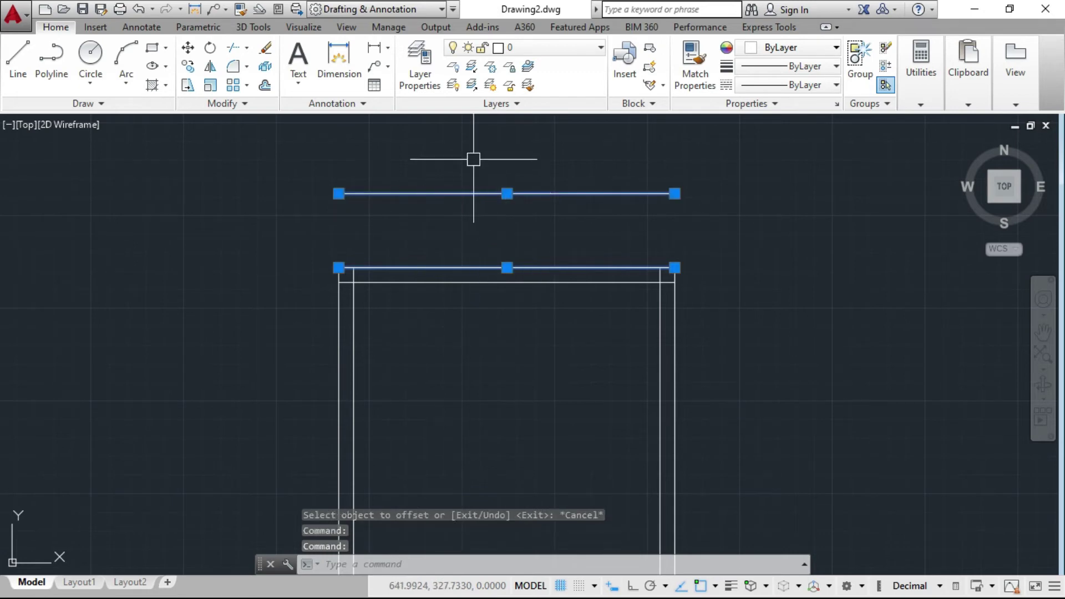
Undo the extra offset line and zoom to the horizontal line, rectangle and triangle.
key(Escape)
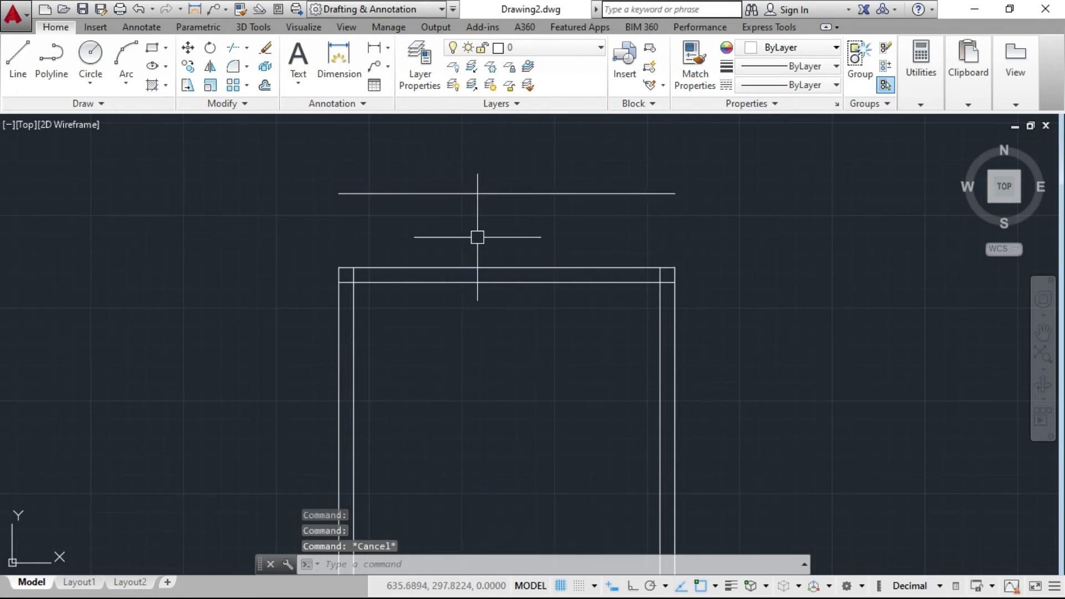
key(ctrl+z)
scroll(746, 401, down, 2)
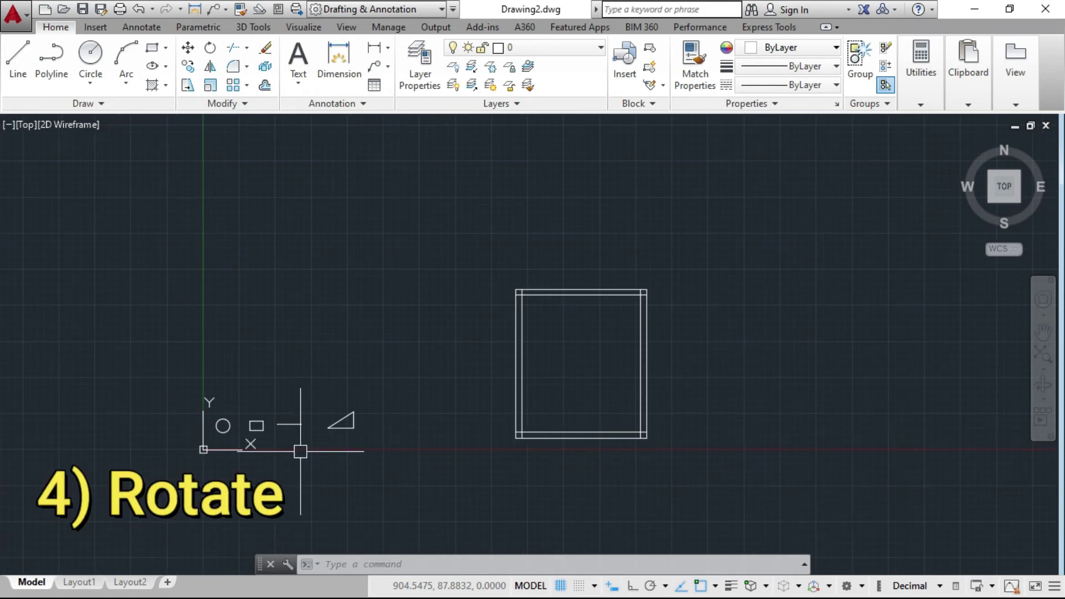
scroll(276, 430, up, 2)
scroll(271, 426, up, 4)
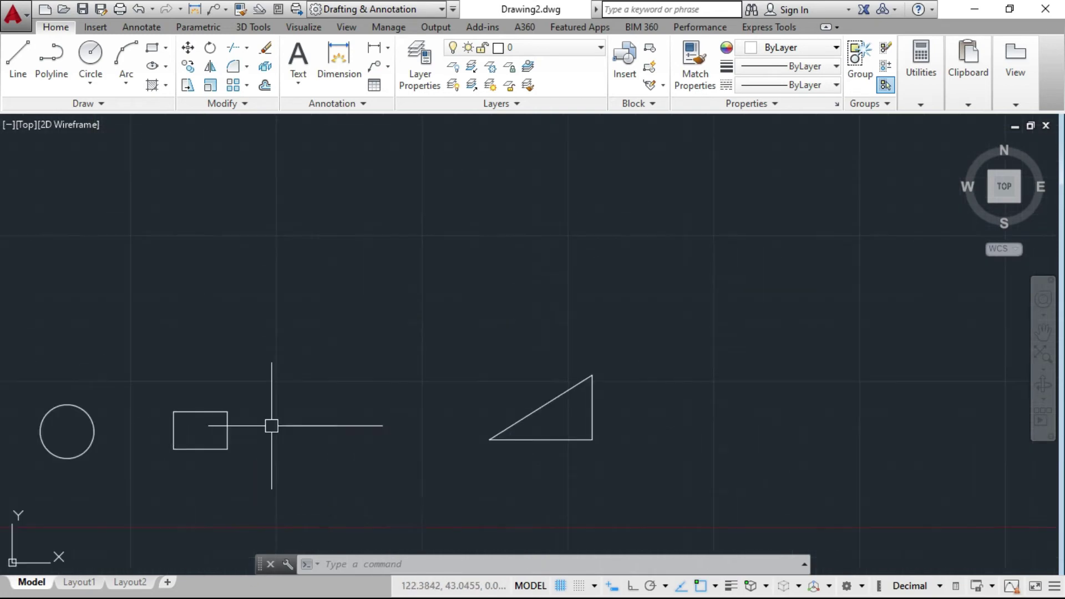
scroll(271, 426, up, 2)
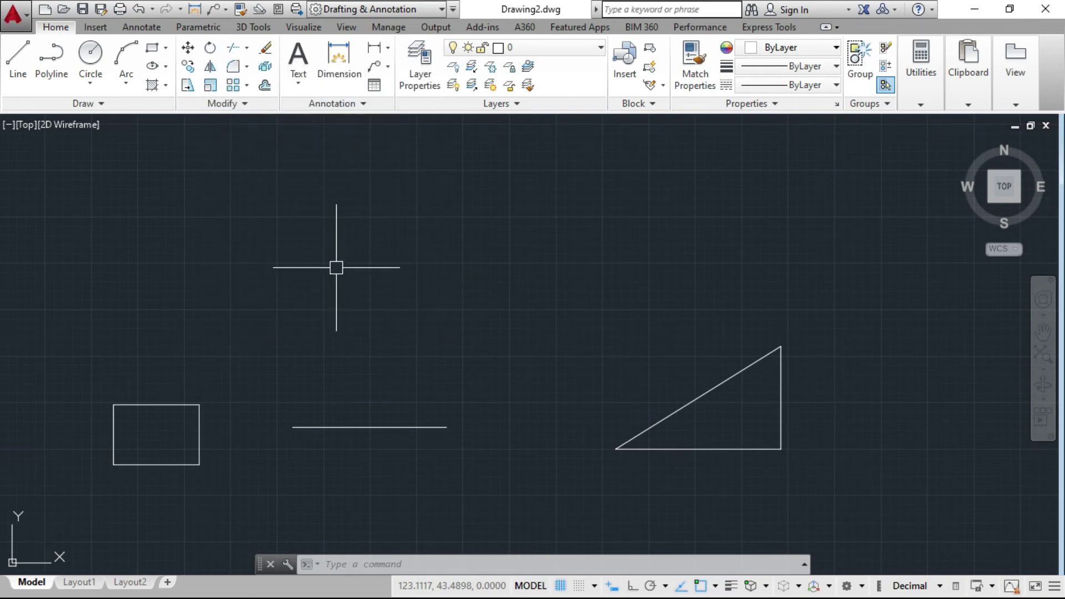
Start Rotate with the RO alias and select the horizontal line as its only object.
click(210, 49)
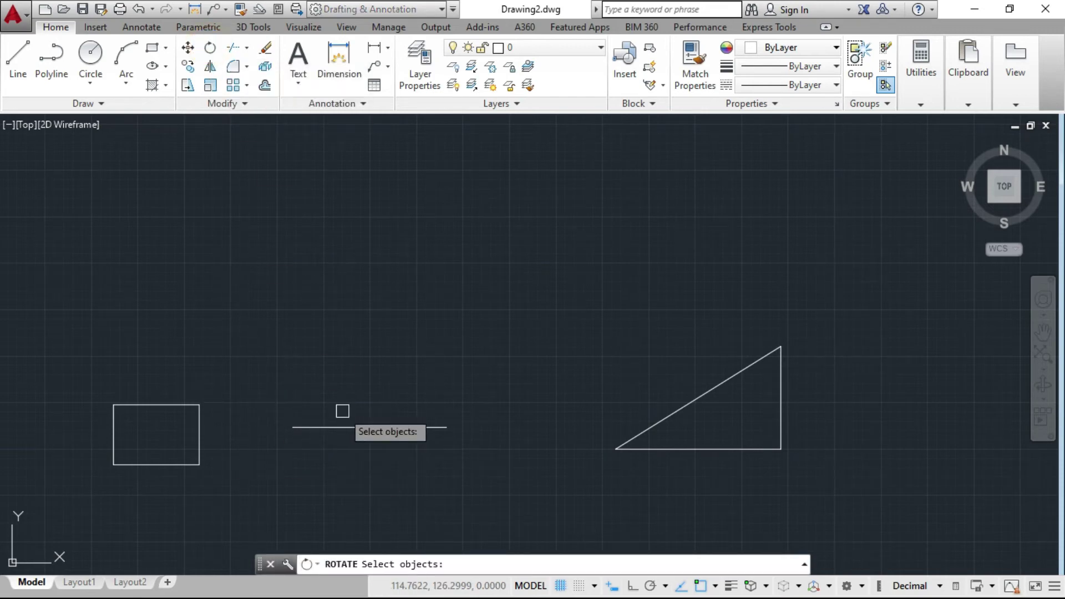
key(Escape)
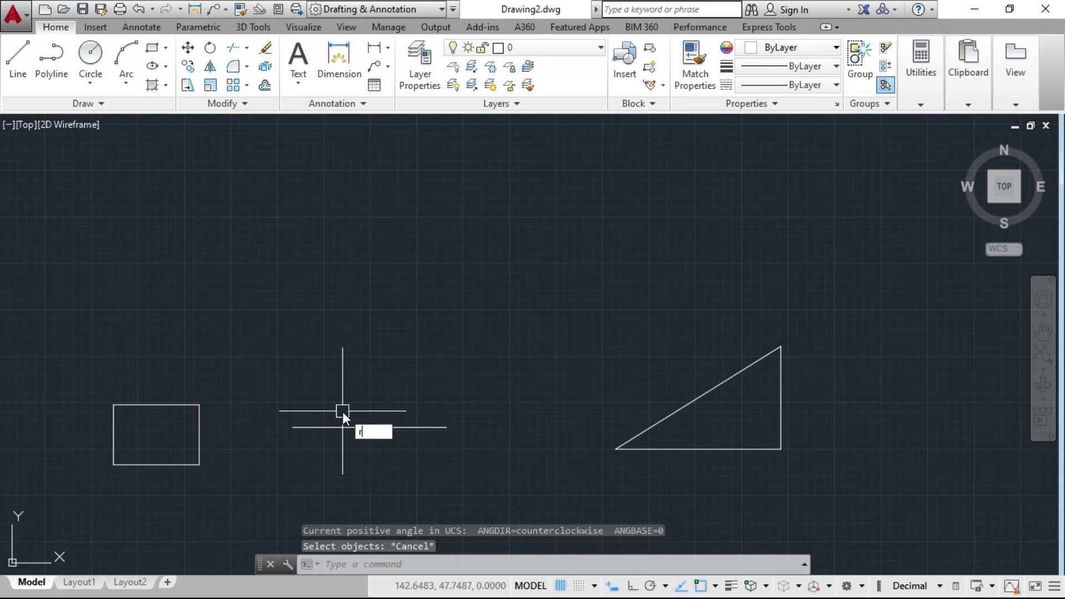
text(o)
key(Return)
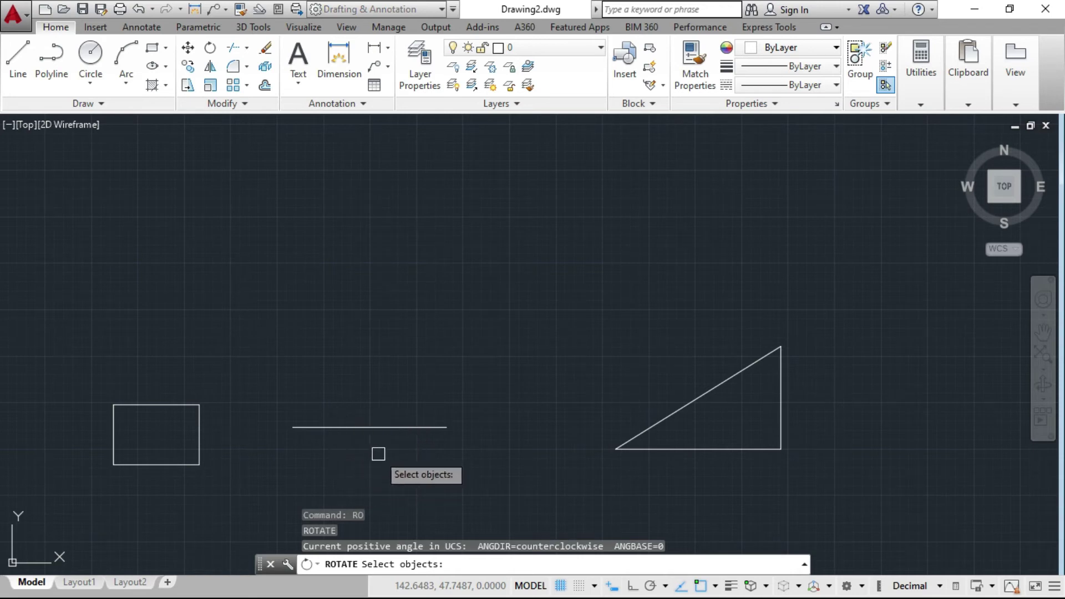
scroll(329, 463, up, 4)
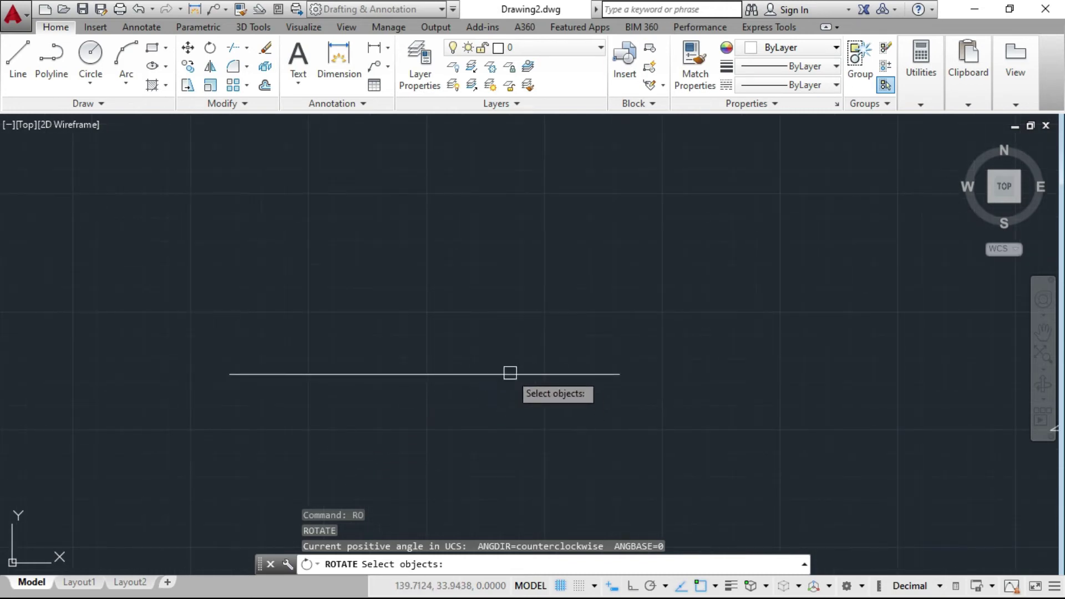
click(461, 377)
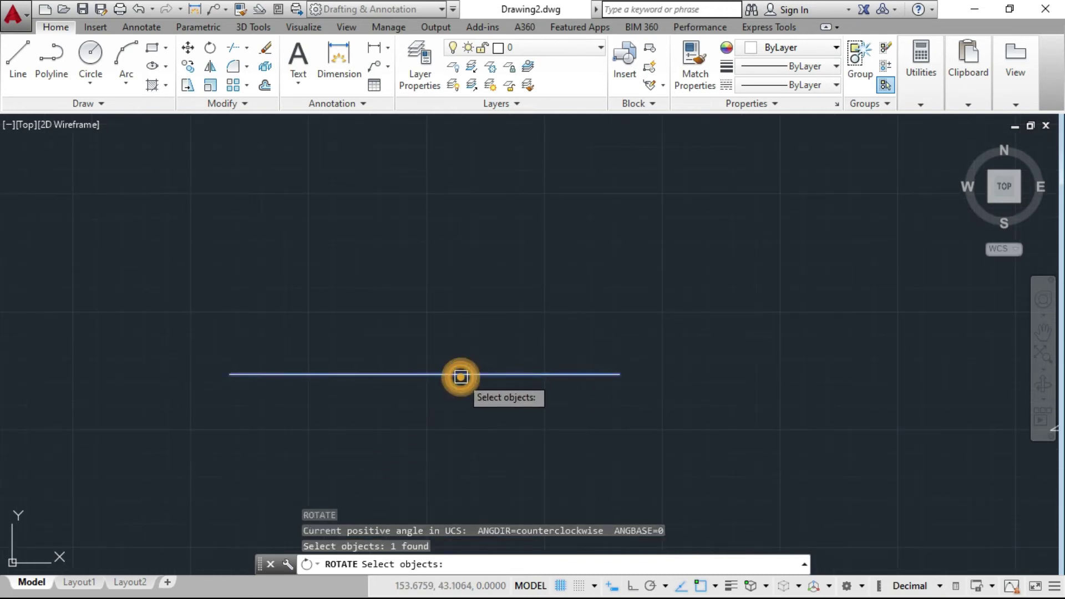
key(Return)
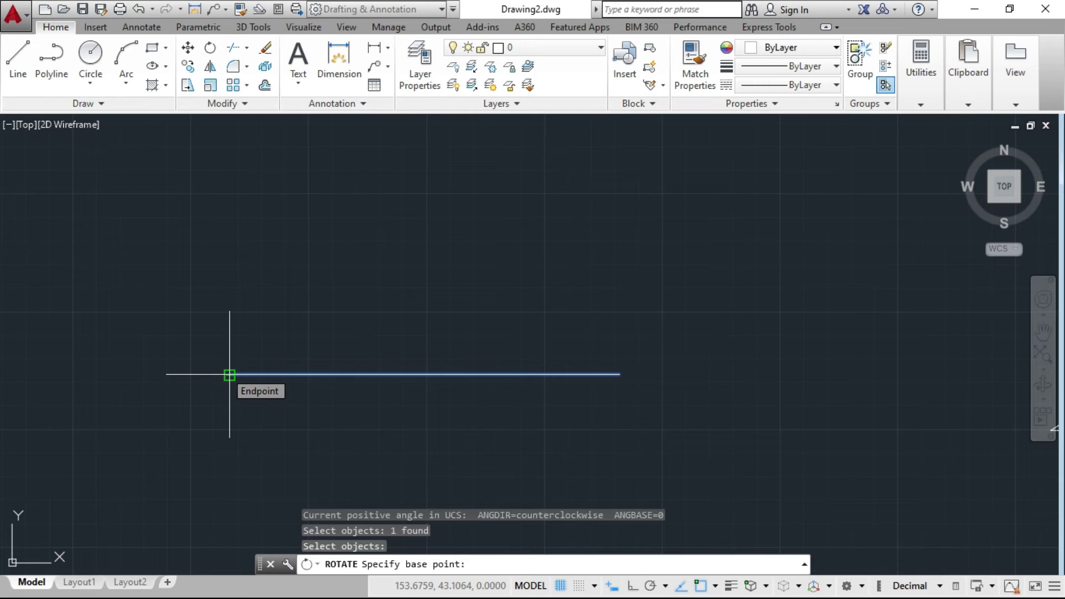
Pivot on the line's left endpoint, try a 30° rotation, and turn Ortho on.
click(230, 375)
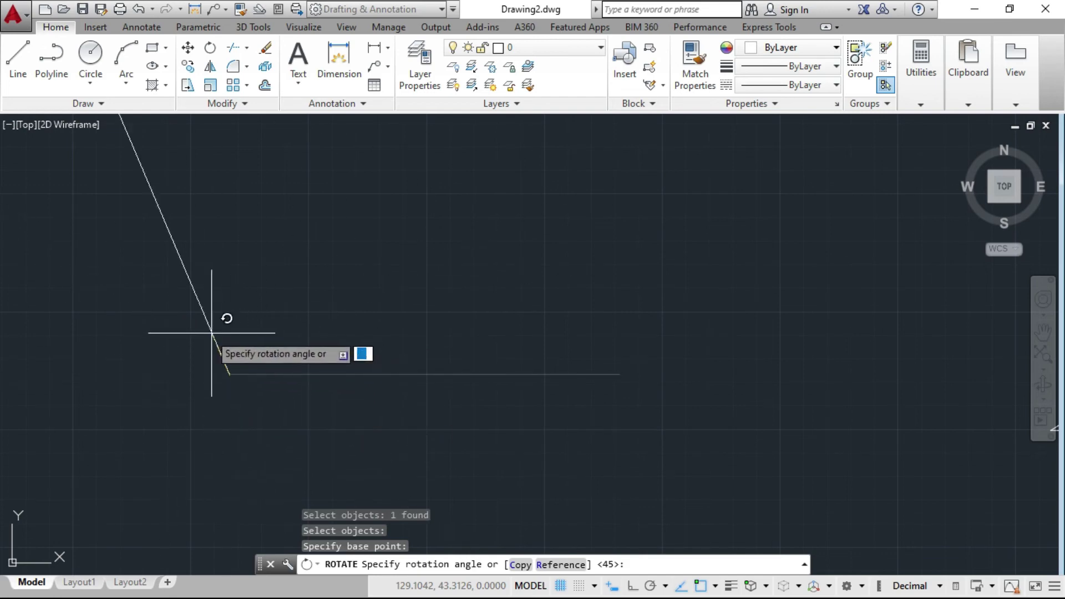
scroll(407, 402, down, 2)
text(30)
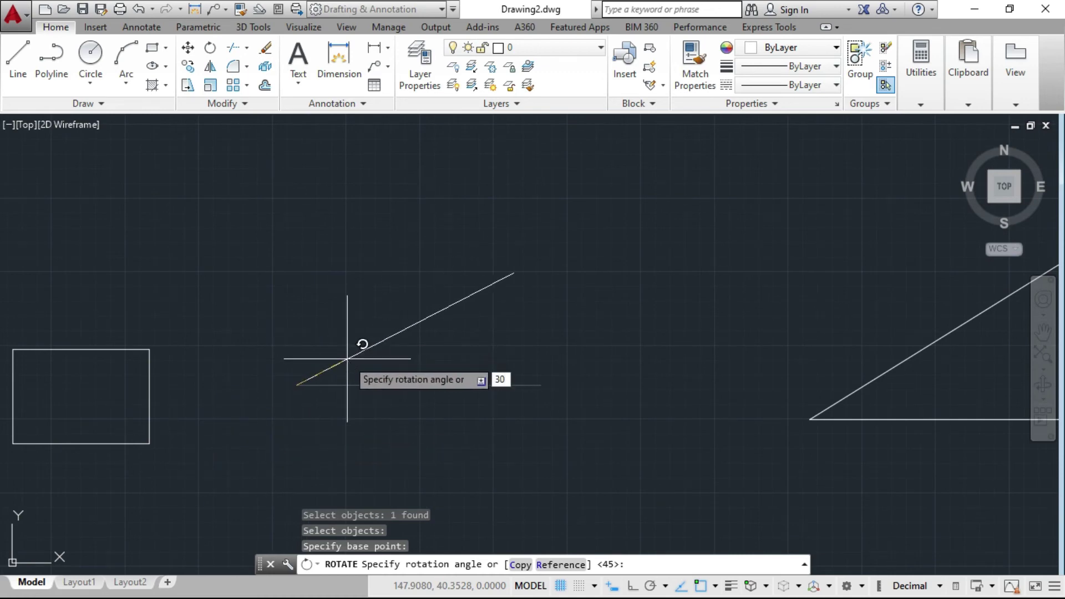
key(Return)
scroll(347, 359, up, 2)
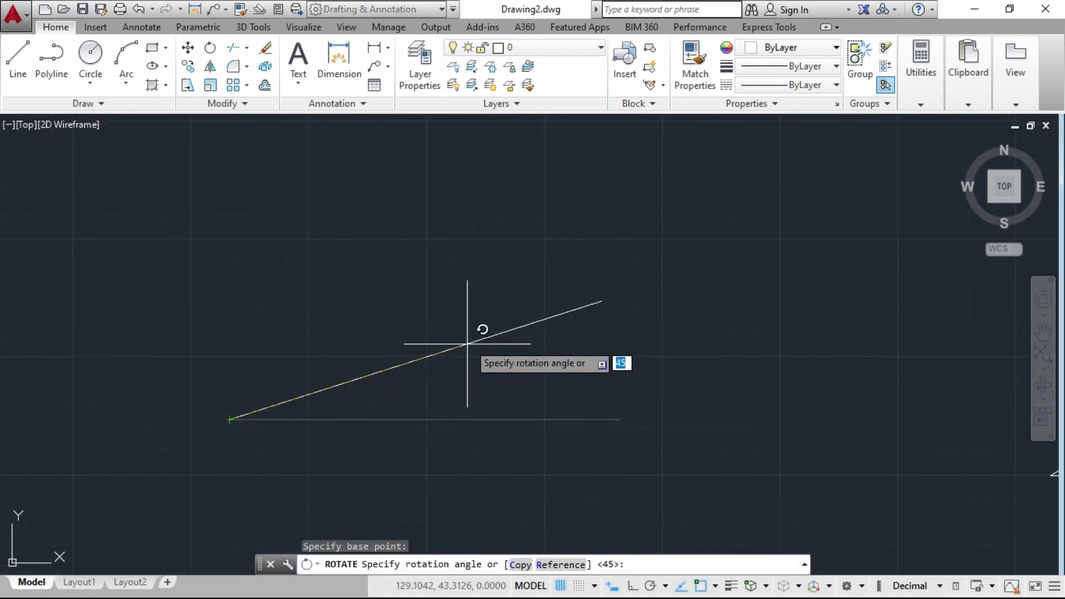
click(631, 587)
text(Ro)
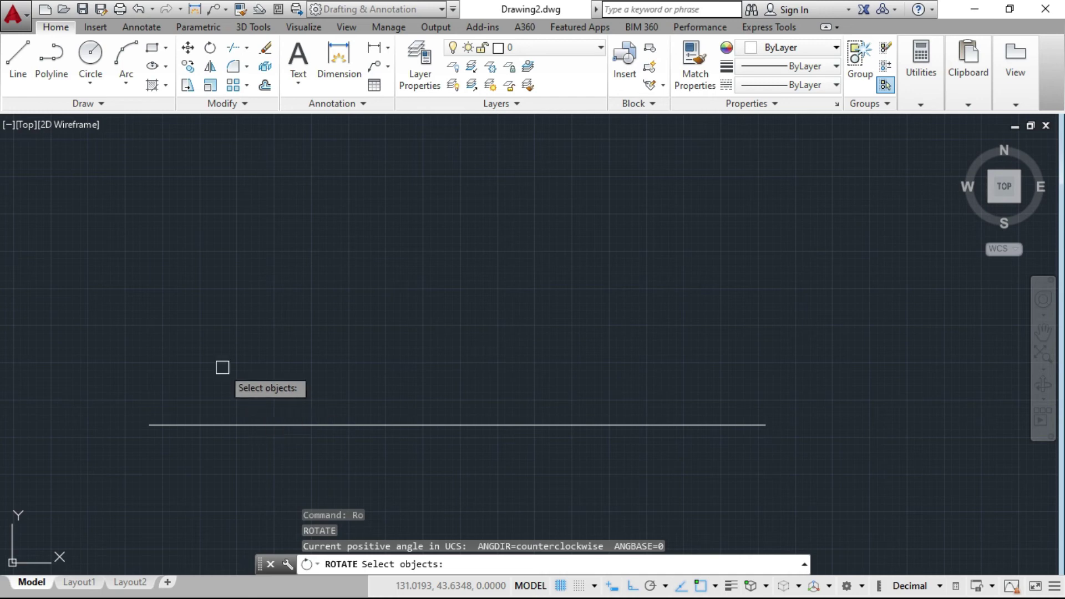
With Ortho off, rotate a copy of the horizontal line 60° about its left endpoint.
click(287, 424)
key(Return)
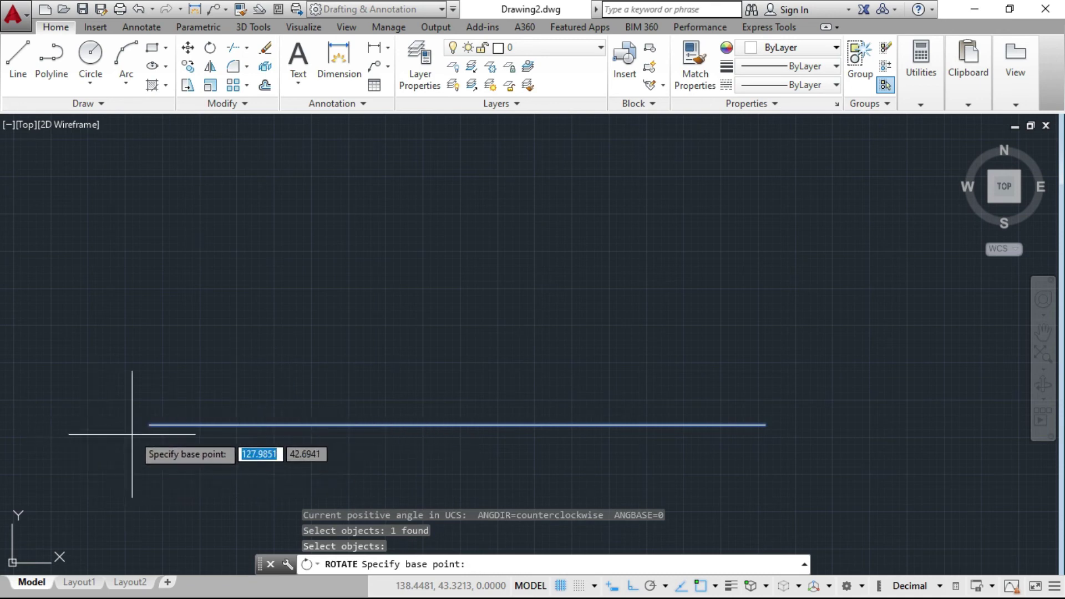
click(148, 425)
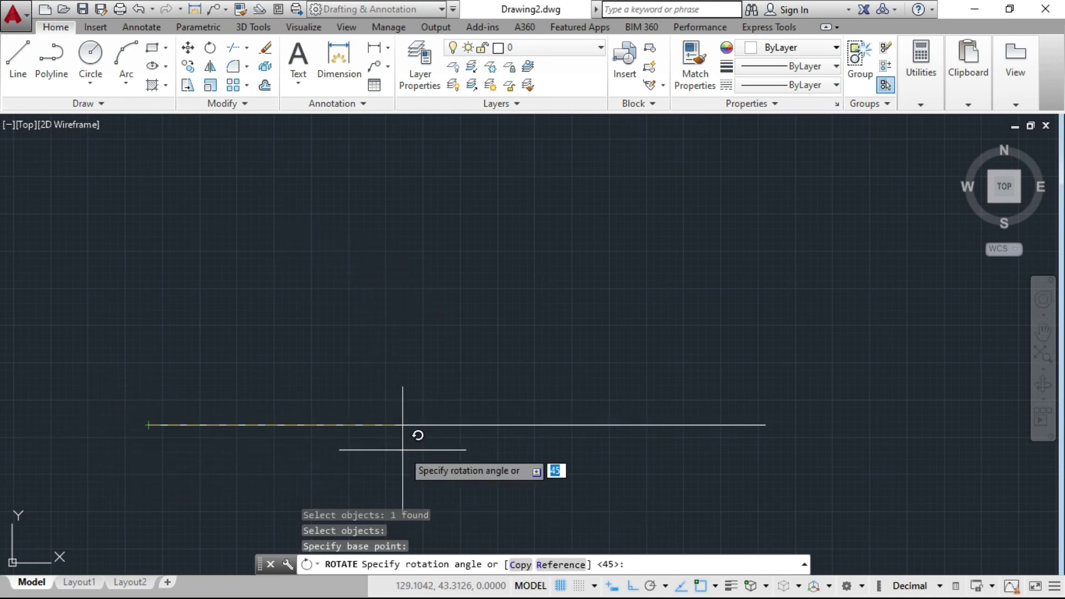
click(633, 585)
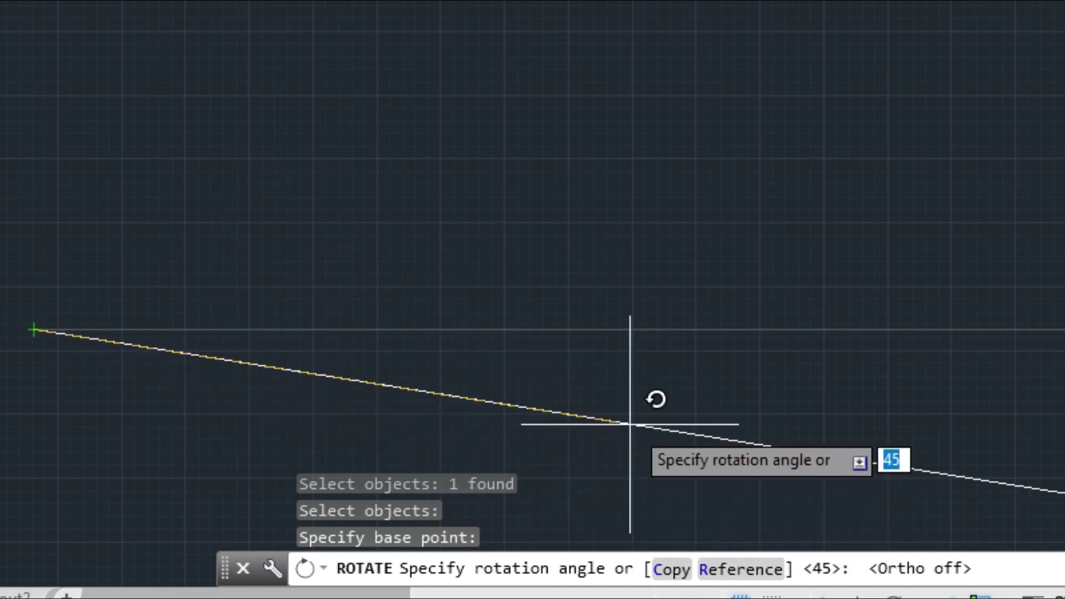
click(661, 572)
text(60)
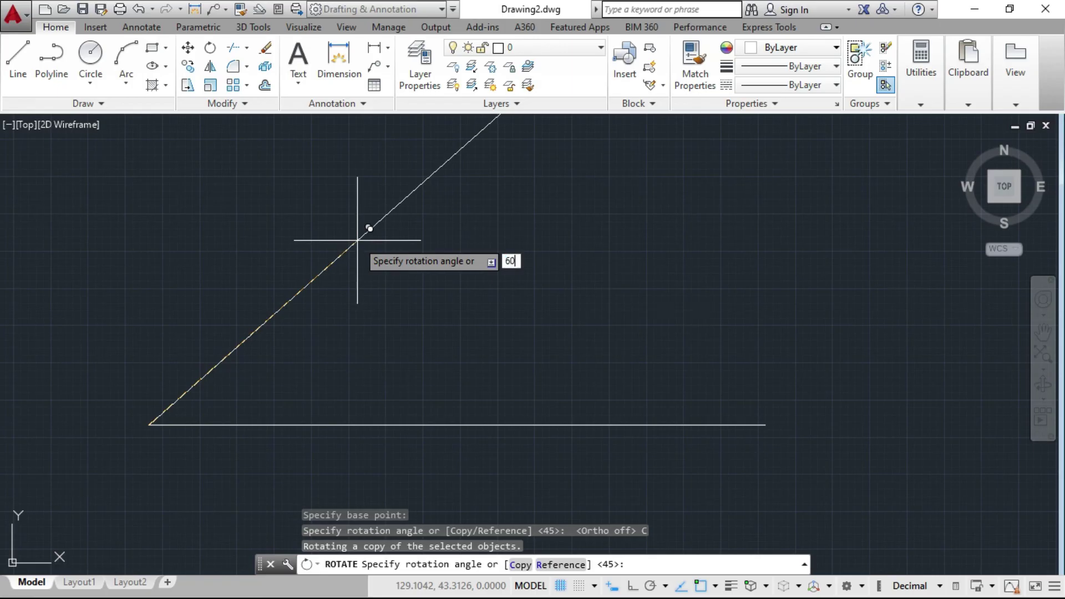
key(Return)
scroll(308, 341, down, 1)
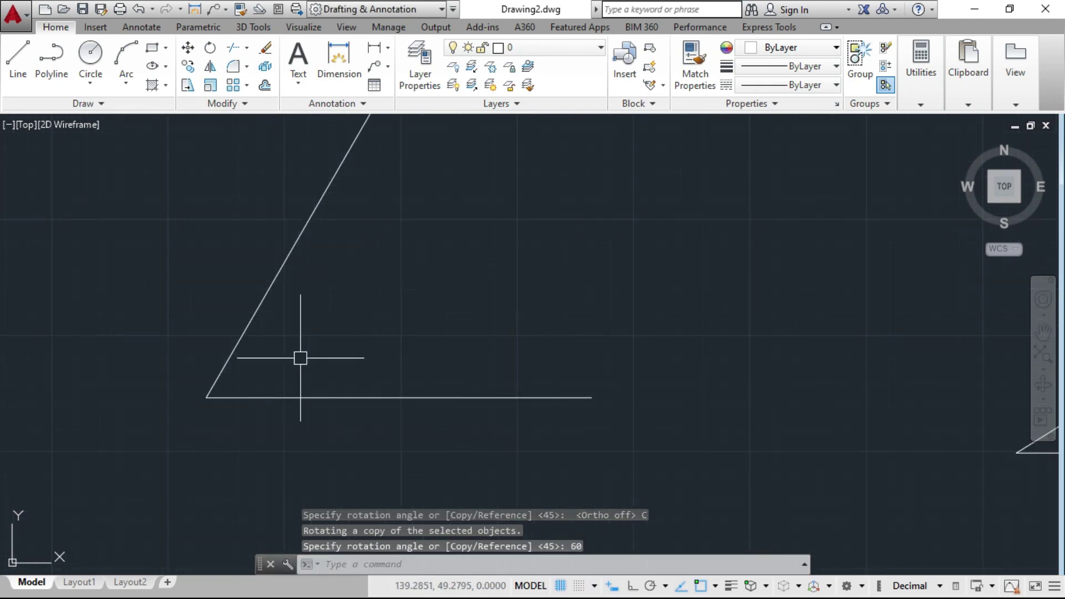
scroll(303, 369, down, 1)
click(369, 384)
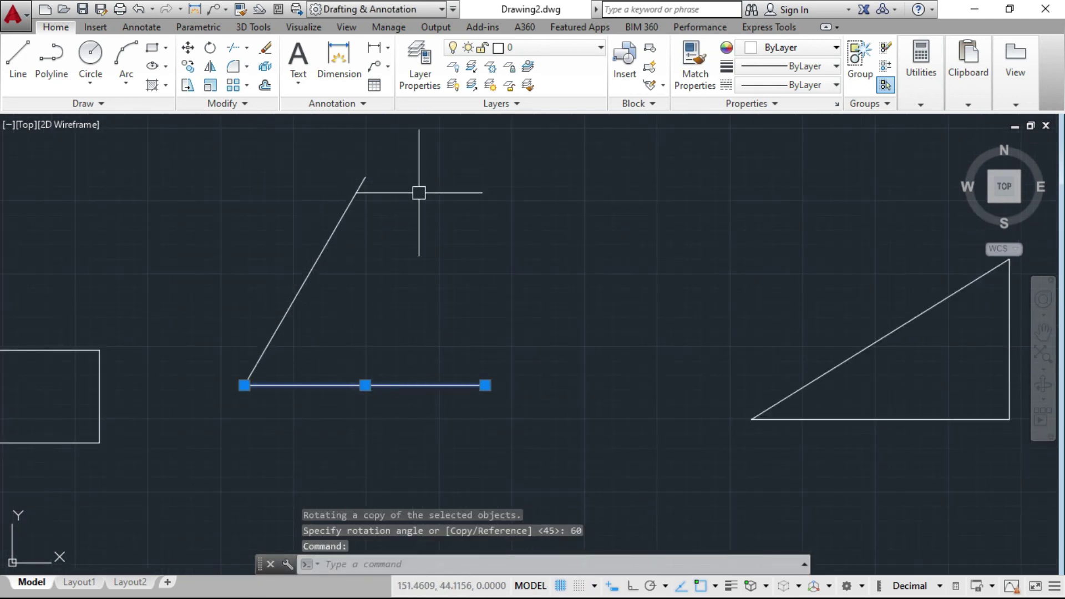
click(335, 226)
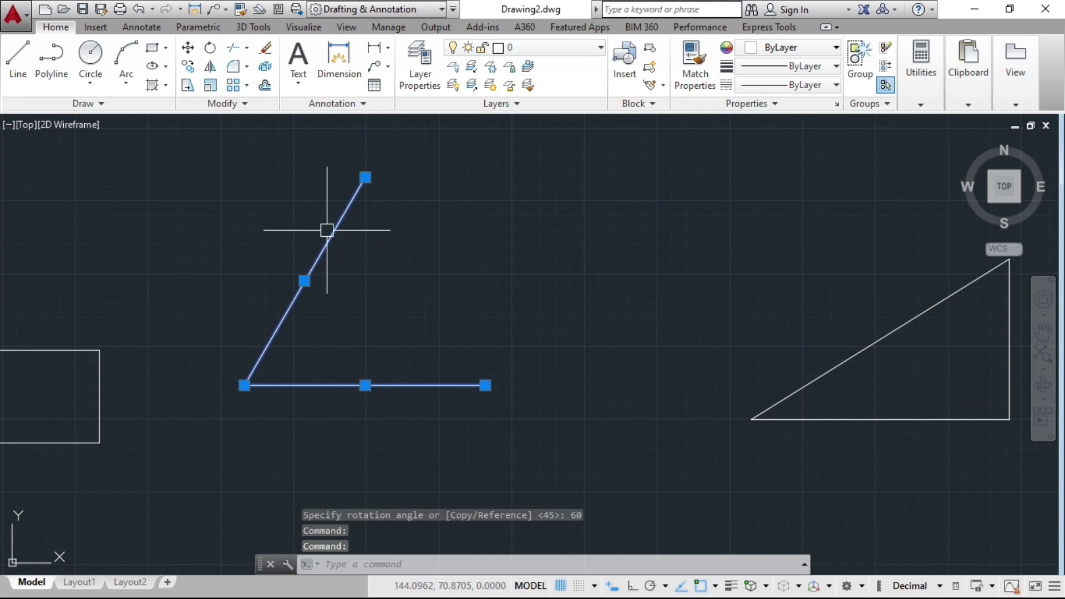